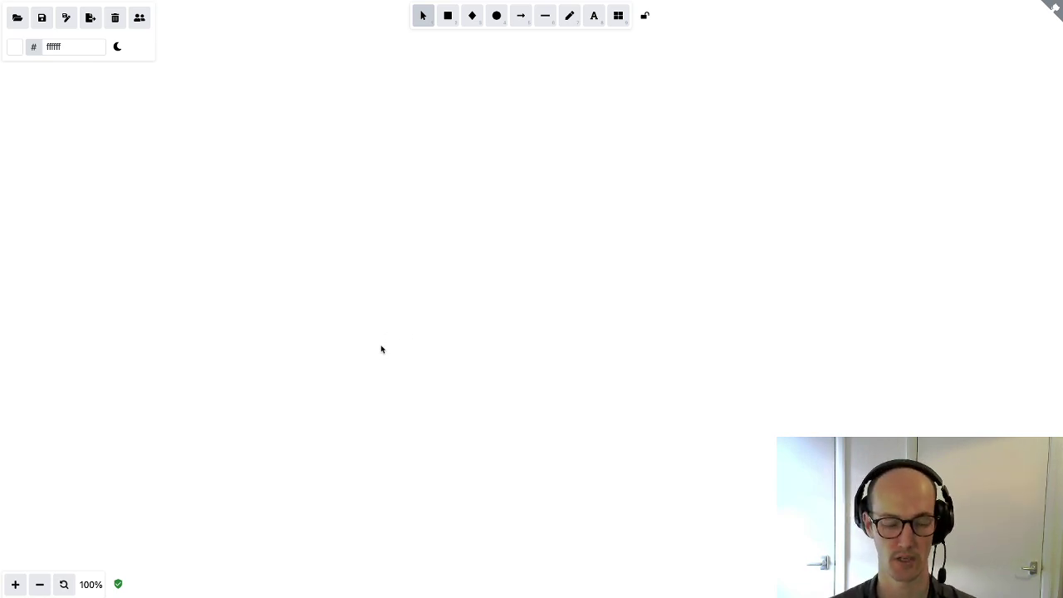
Step: Add the text "pending" in the upper-left area of the canvas and set its font size to Medium
key("t")
left_click(314, 232)
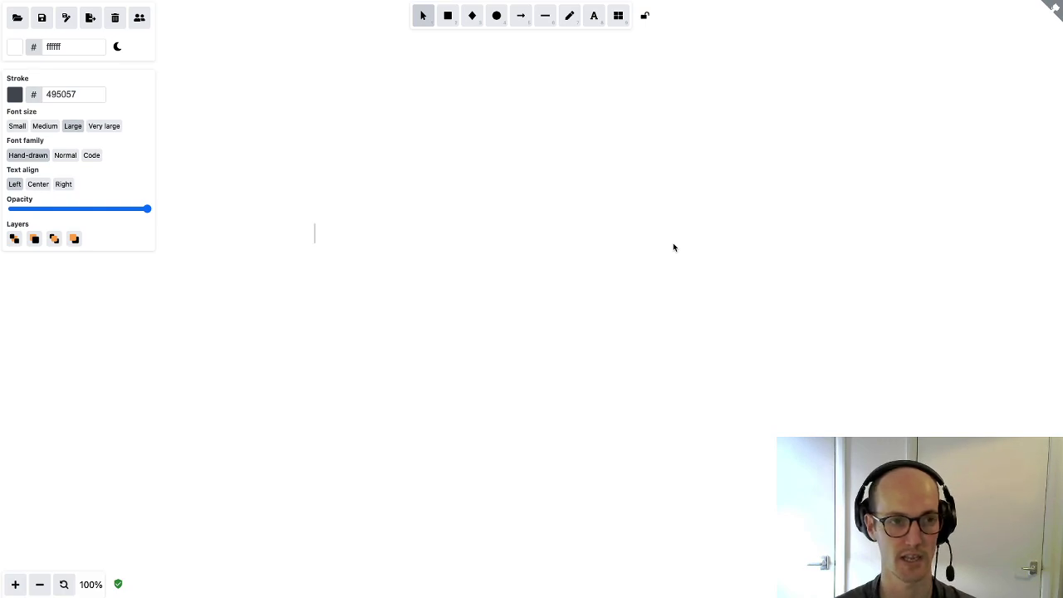
type("Apending")
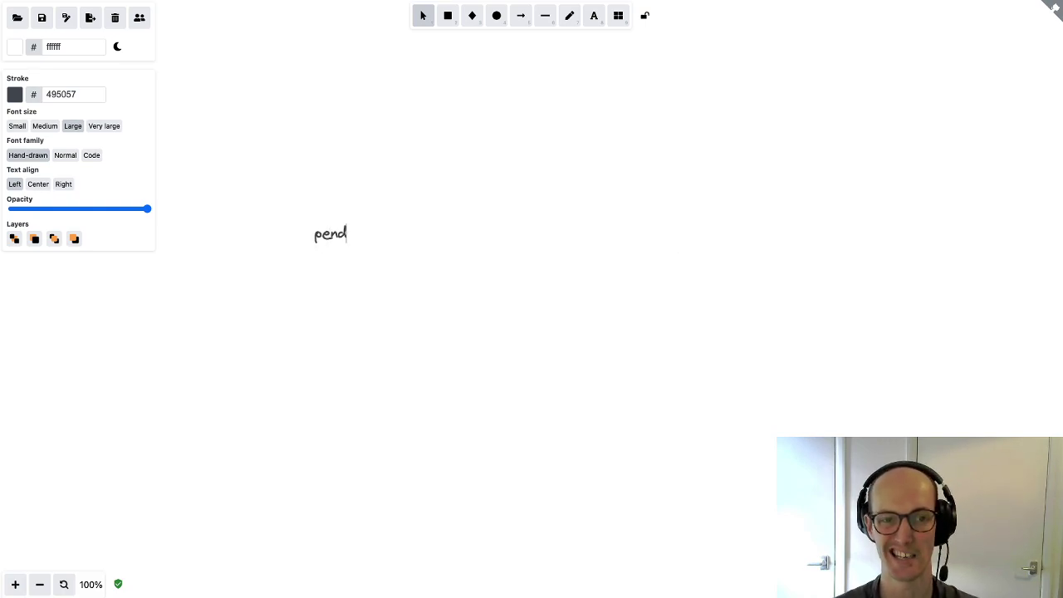
left_click(470, 261)
left_click(374, 236)
left_click_drag(373, 237, 407, 240)
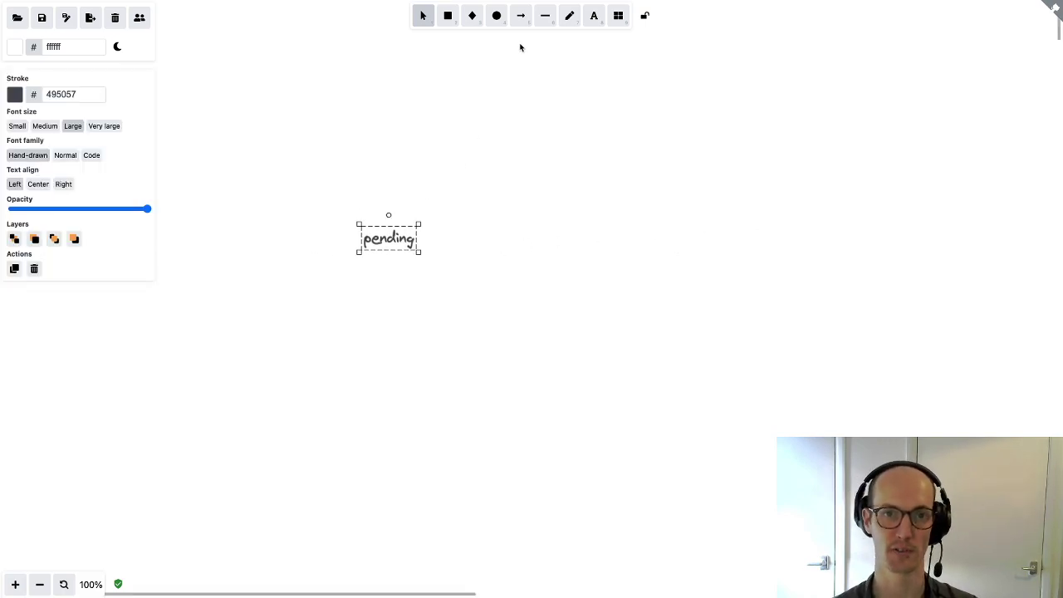
left_click(50, 126)
left_click(161, 156)
Step: Add the text "errored" below and to the right of "pending"
left_click_drag(383, 236, 508, 335)
double_click(507, 335)
type("errored")
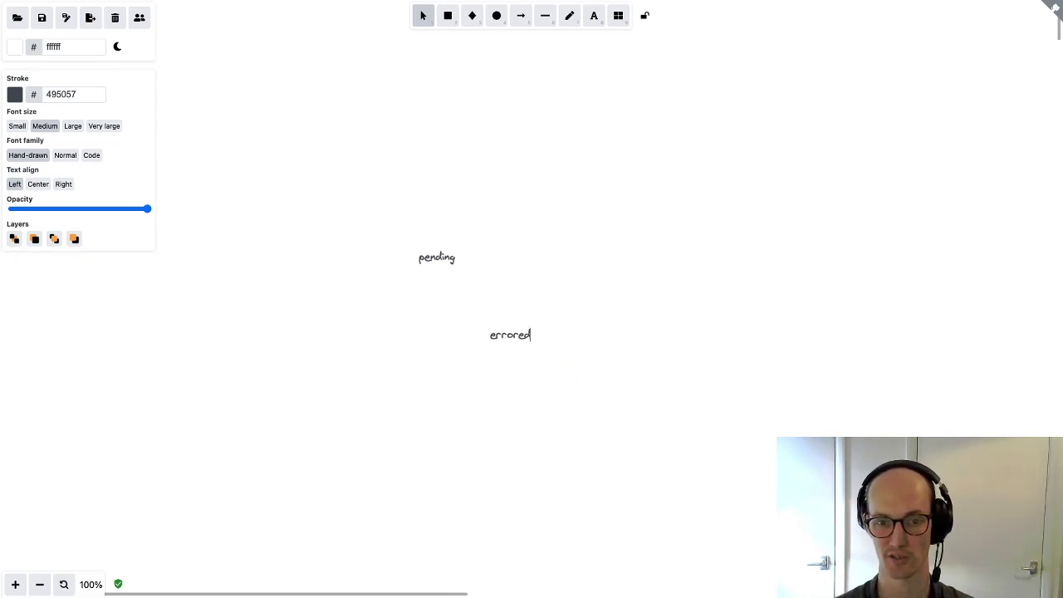
left_click(549, 243)
Step: Move the "errored" text farther to the right of "pending"
scroll(470, 311, "up", 3)
scroll(554, 260, "up", 3)
scroll(554, 259, "down", 3)
left_click_drag(534, 257, 576, 252)
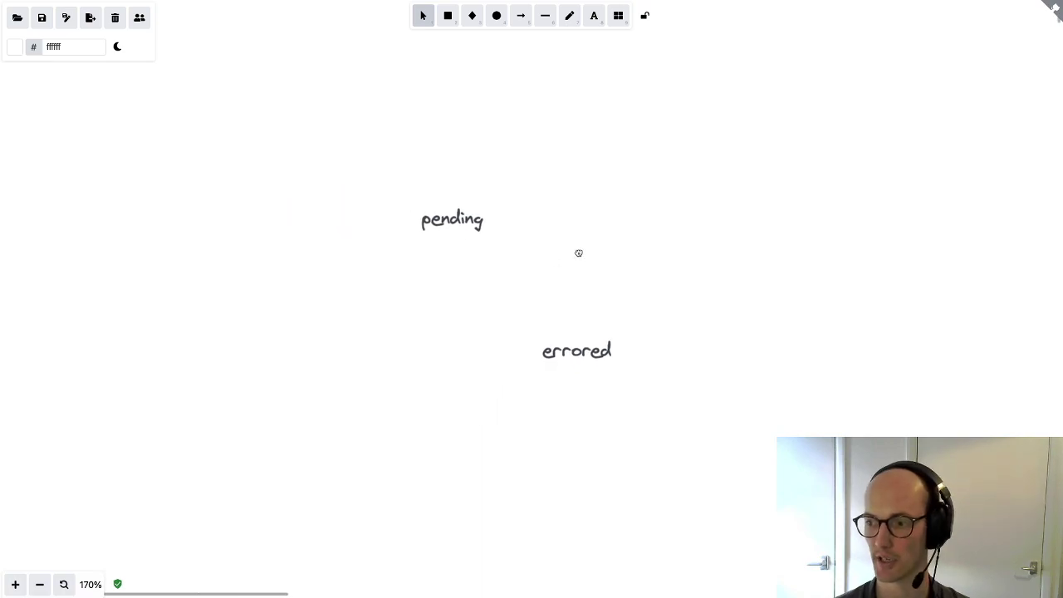
scroll(643, 265, "right", 3)
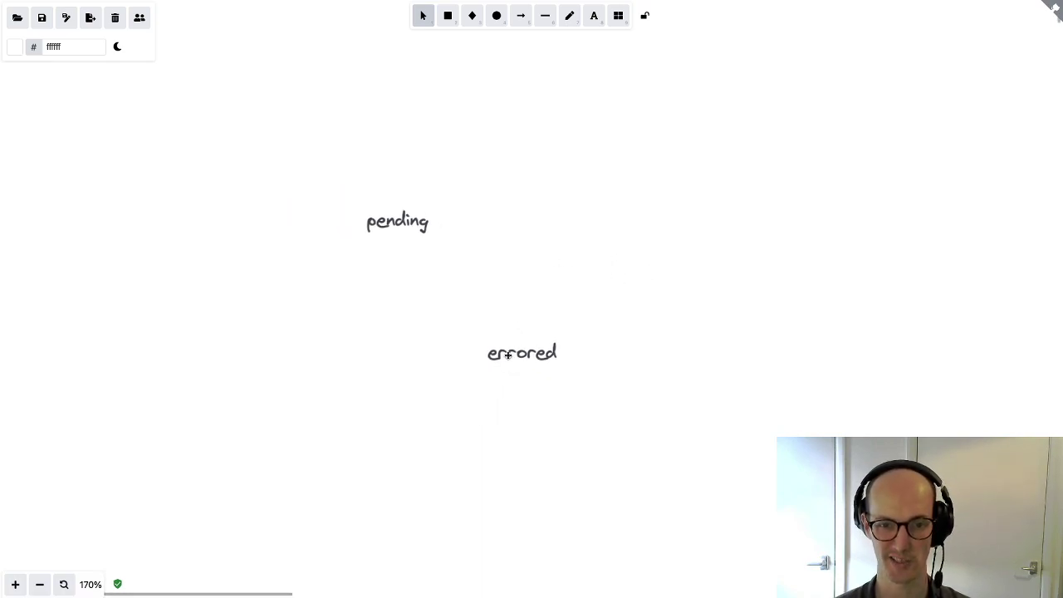
left_click_drag(508, 353, 614, 371)
left_click(578, 245)
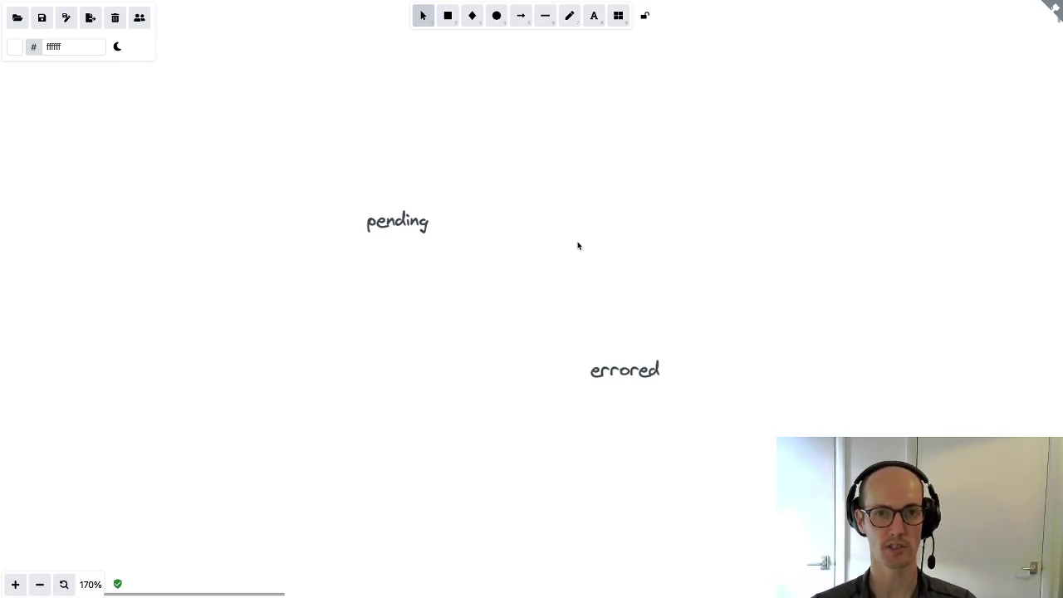
Step: Draw a small diamond at the upper-right corner of the "pending" text
left_click(472, 16)
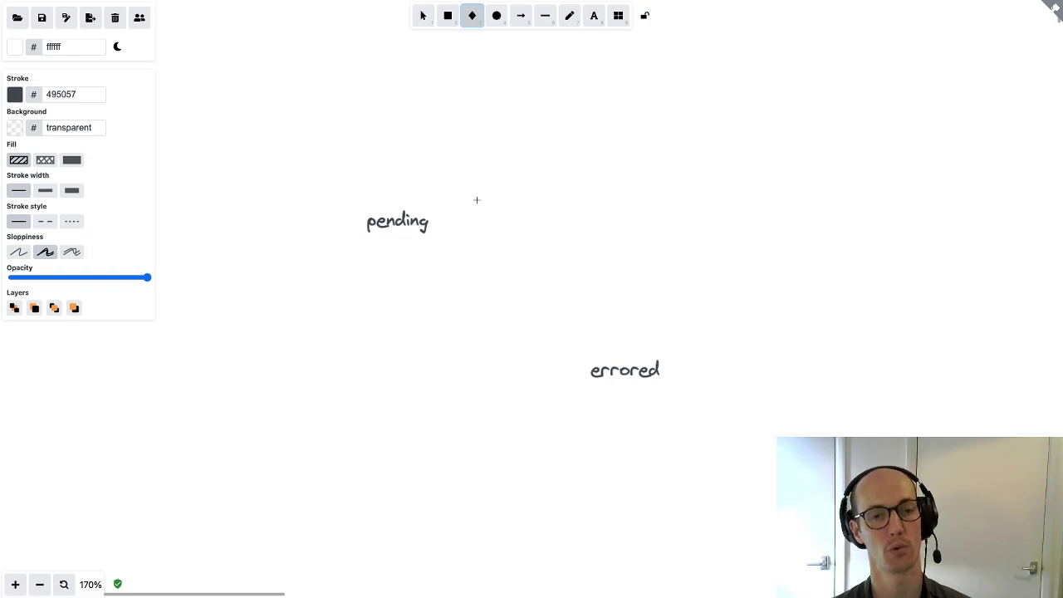
left_click_drag(428, 197, 445, 217)
left_click(442, 198)
left_click(437, 199)
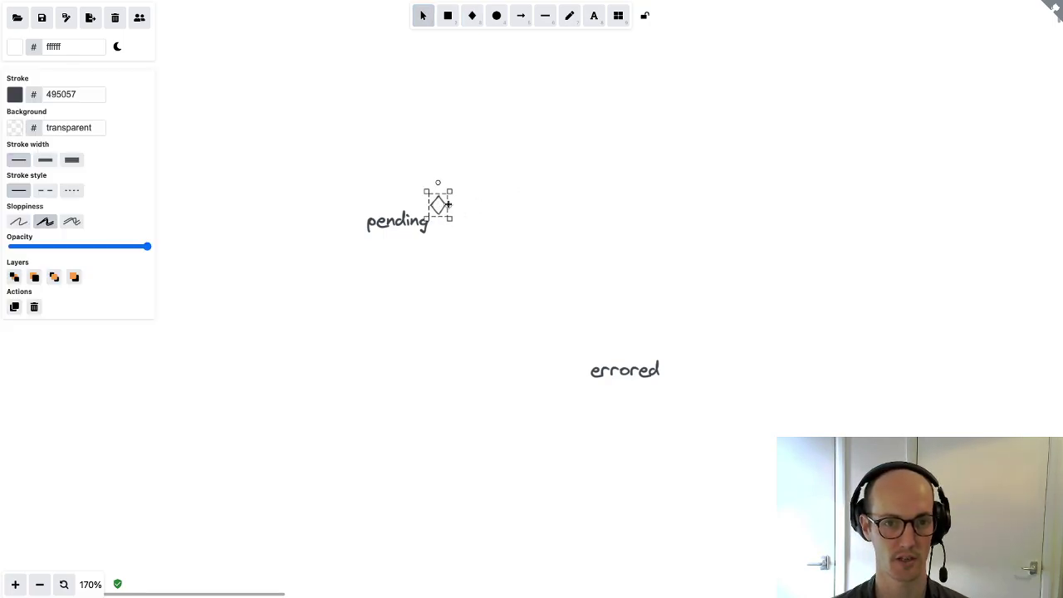
left_click(437, 205)
left_click(437, 204)
left_click(542, 183)
Step: Move the "errored" text farther down to leave more space below "pending"
left_click_drag(596, 161, 531, 155)
left_click_drag(553, 365, 591, 434)
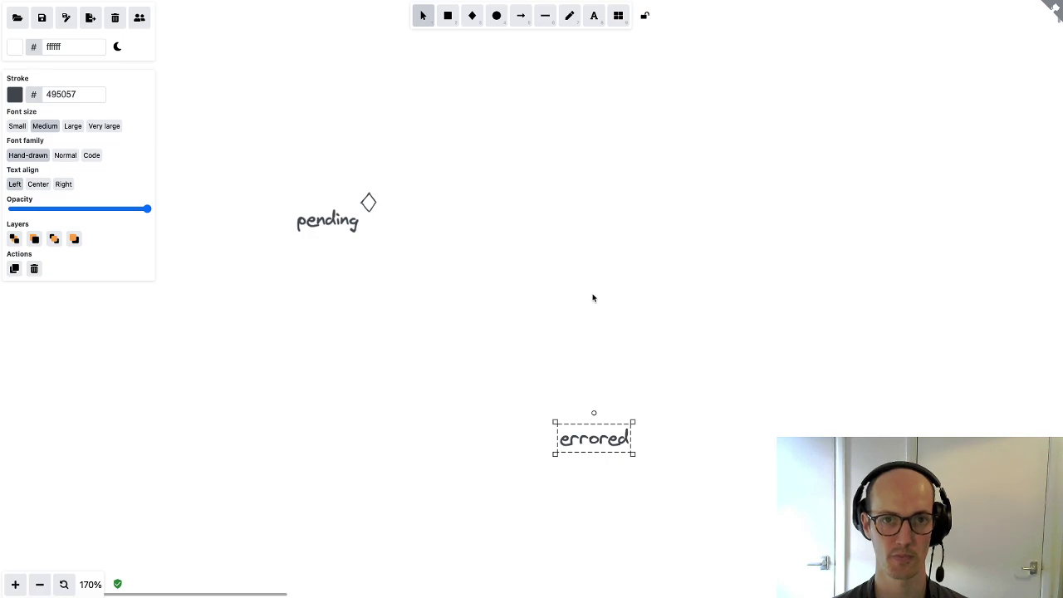
left_click(593, 299)
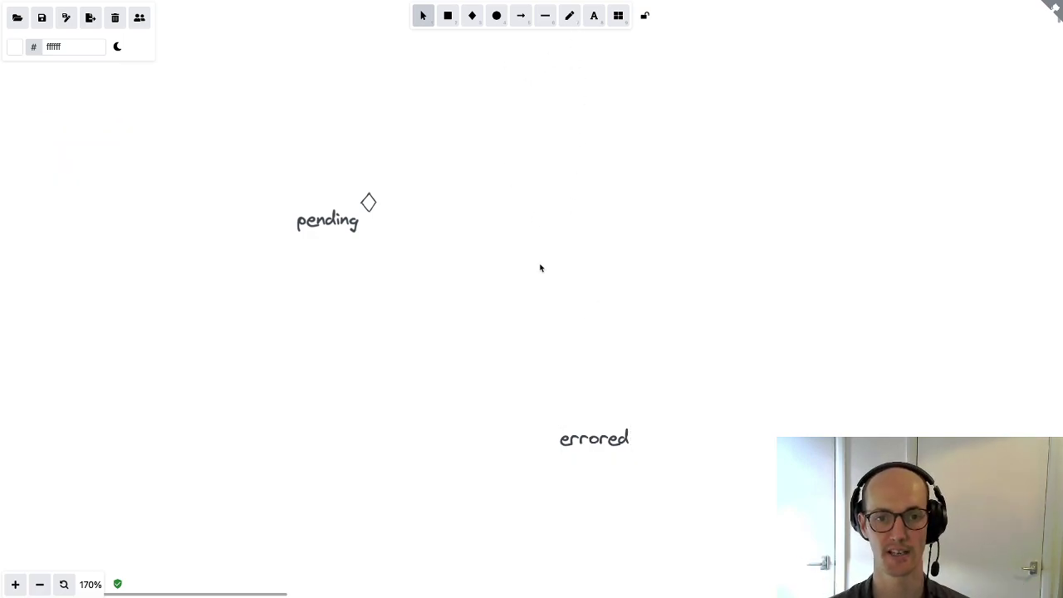
Step: Add the text "hasData" to the right of "pending", roughly level with it
key("t")
left_click(557, 237)
type("hasData")
left_click(698, 301)
left_click(615, 237)
left_click_drag(615, 236, 644, 208)
left_click(645, 366)
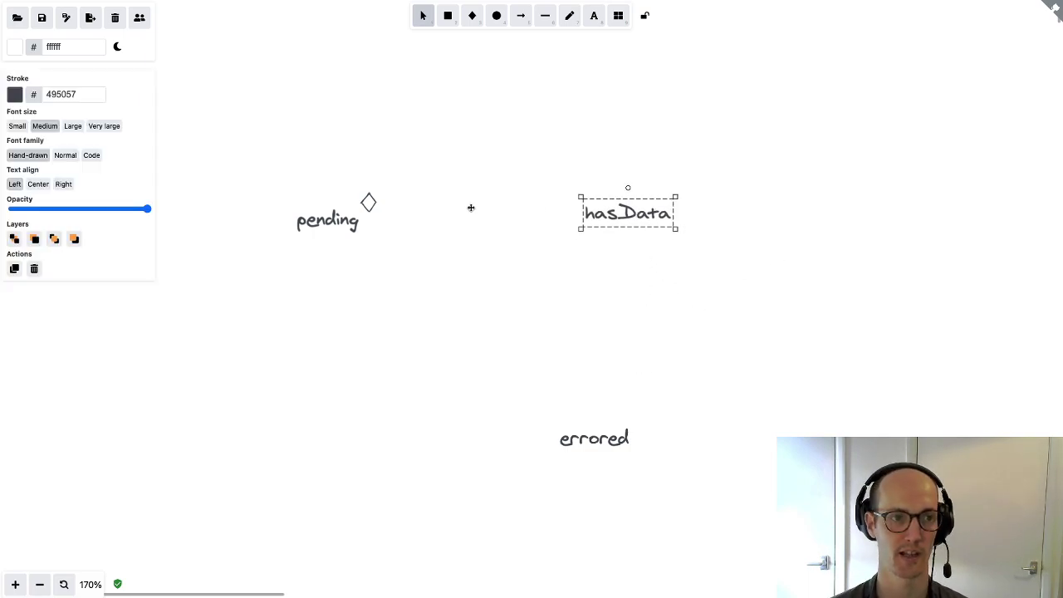
left_click(435, 233)
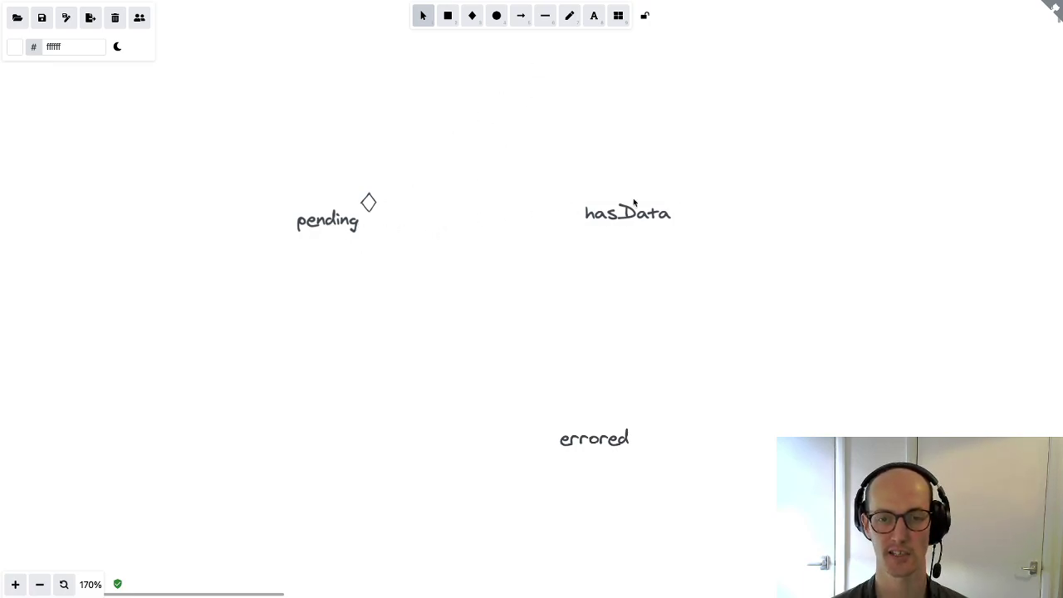
Step: Shift "errored" slightly down and right, and move "hasData" a little up and right, away from "pending"
left_click_drag(573, 428, 581, 438)
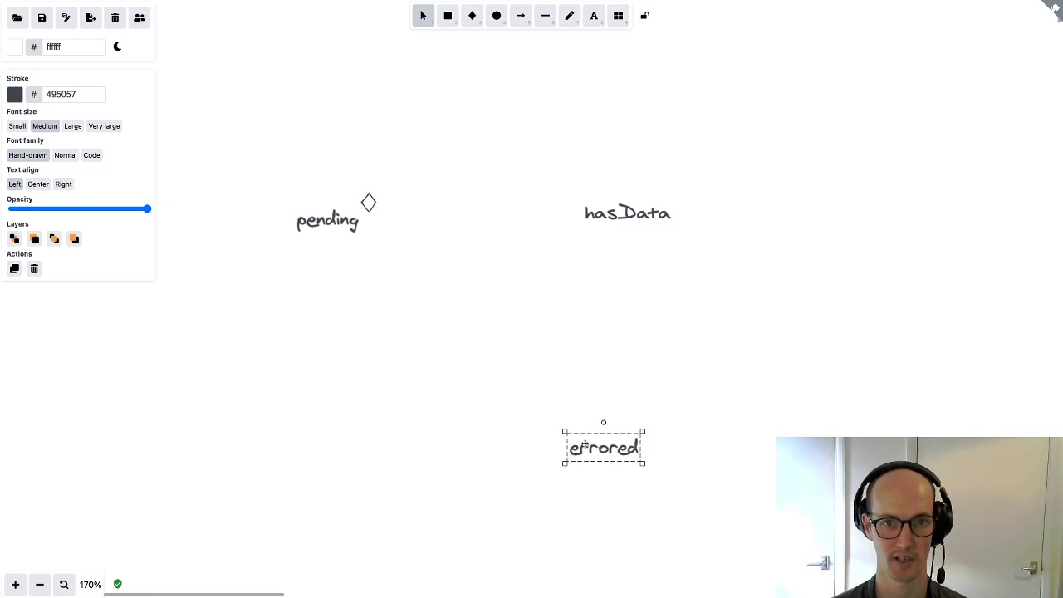
left_click(653, 345)
mouse_move(659, 351)
left_mouse_down()
mouse_move(536, 308)
mouse_move(638, 319)
left_mouse_up()
left_click_drag(629, 186, 658, 173)
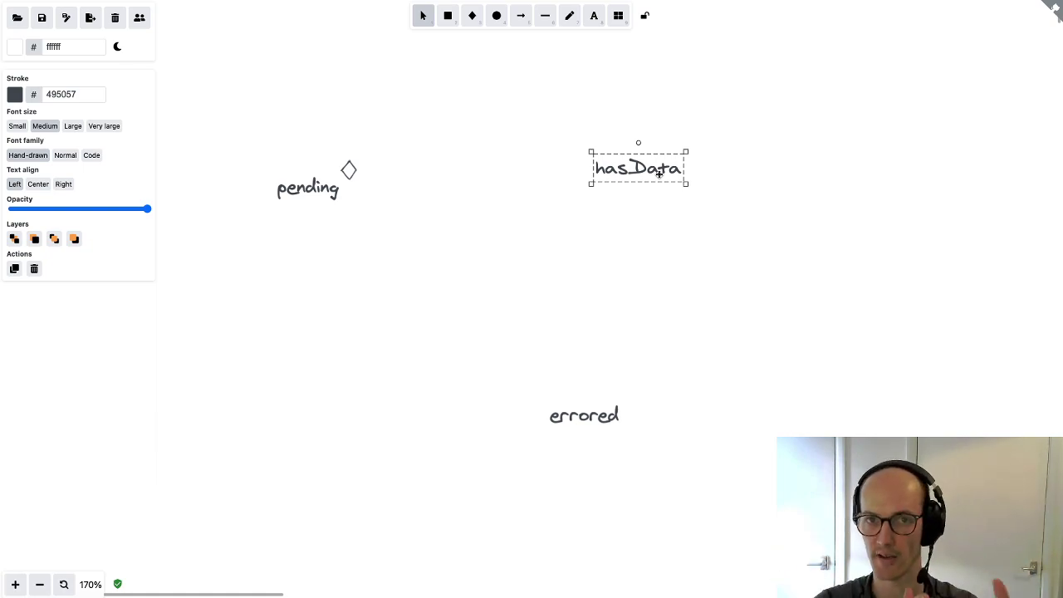
left_click(558, 179)
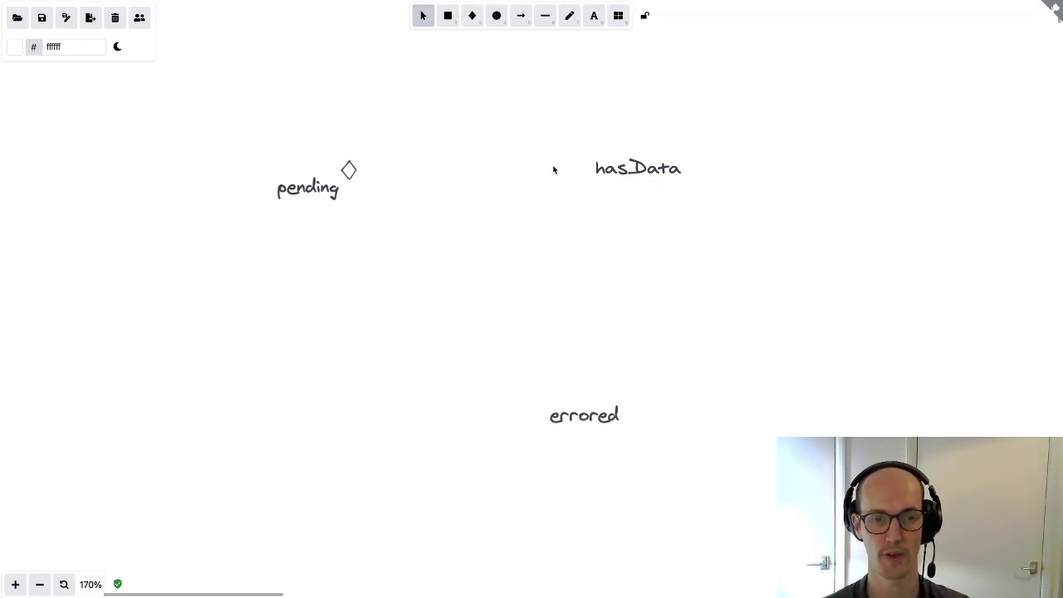
left_click(627, 166)
left_click_drag(628, 166, 635, 159)
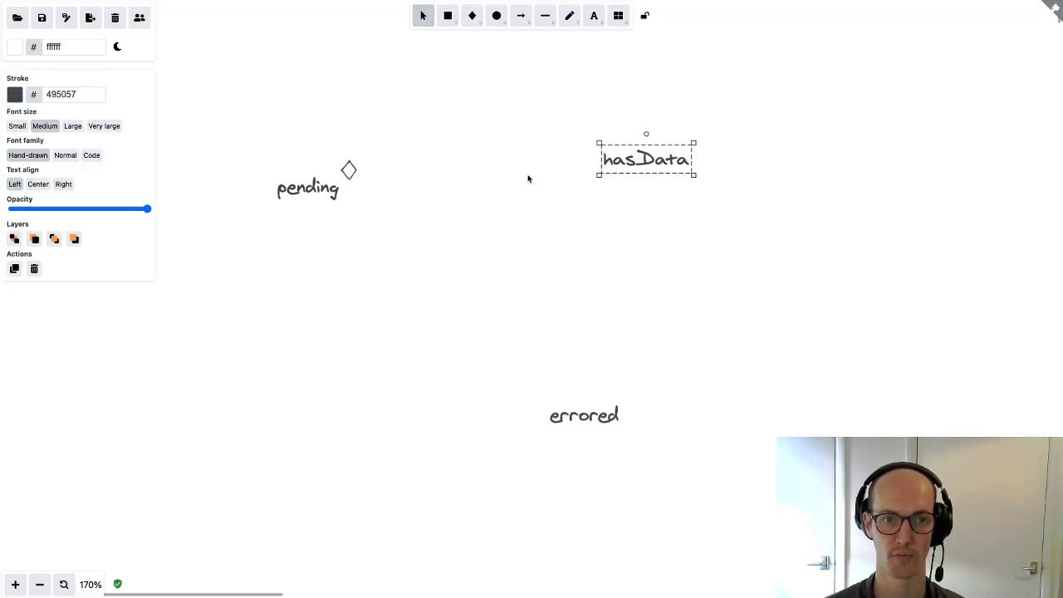
left_click(540, 145)
Step: Draw a curved arrow, bending downward, from "pending" to "hasData"
scroll(540, 146, "up", 1)
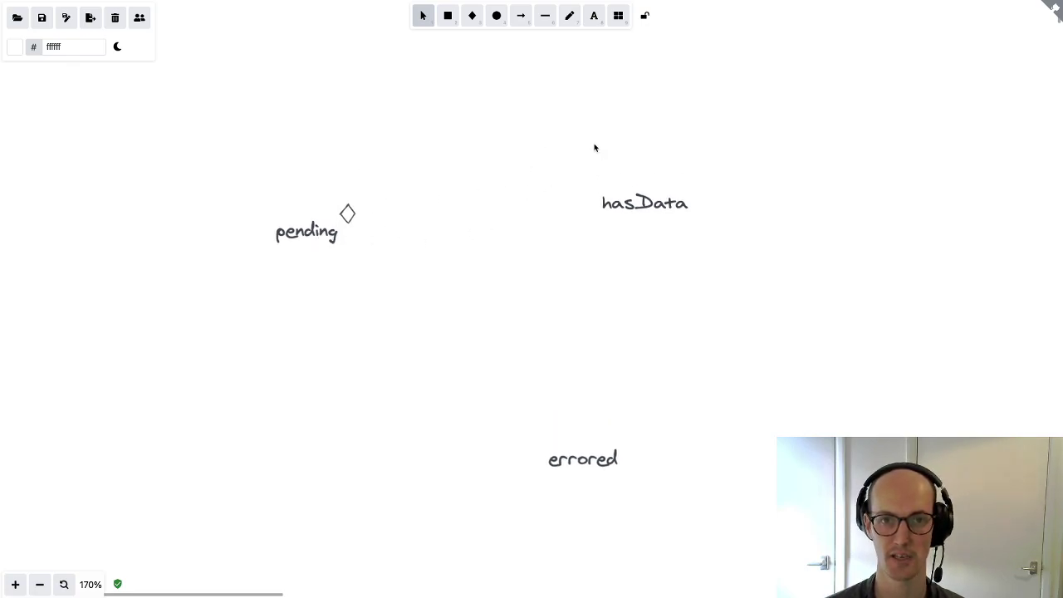
left_click(526, 19)
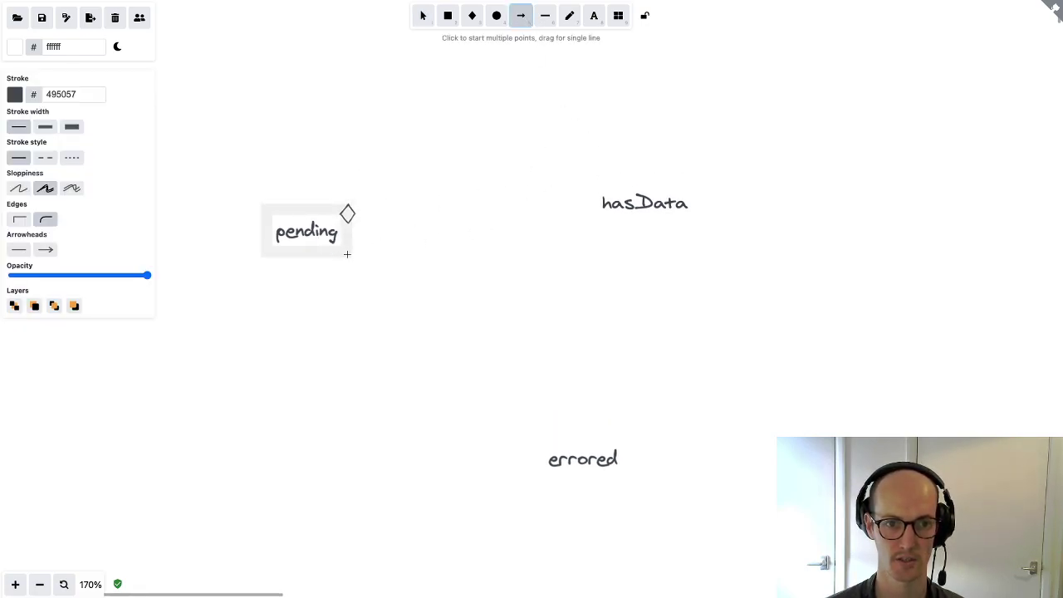
left_click(347, 246)
left_click(466, 252)
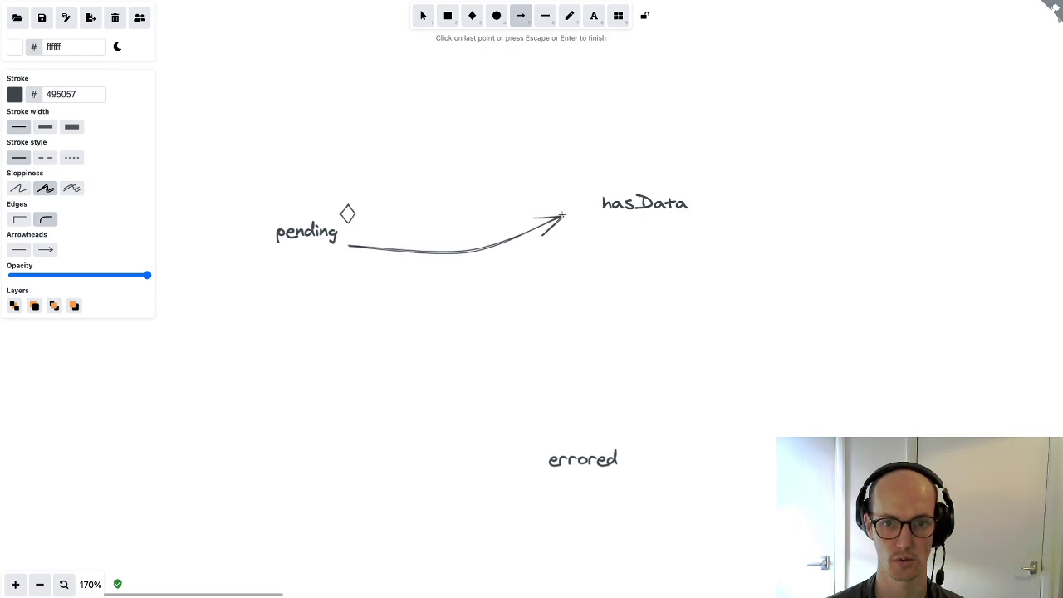
left_click(596, 211)
left_click(527, 153)
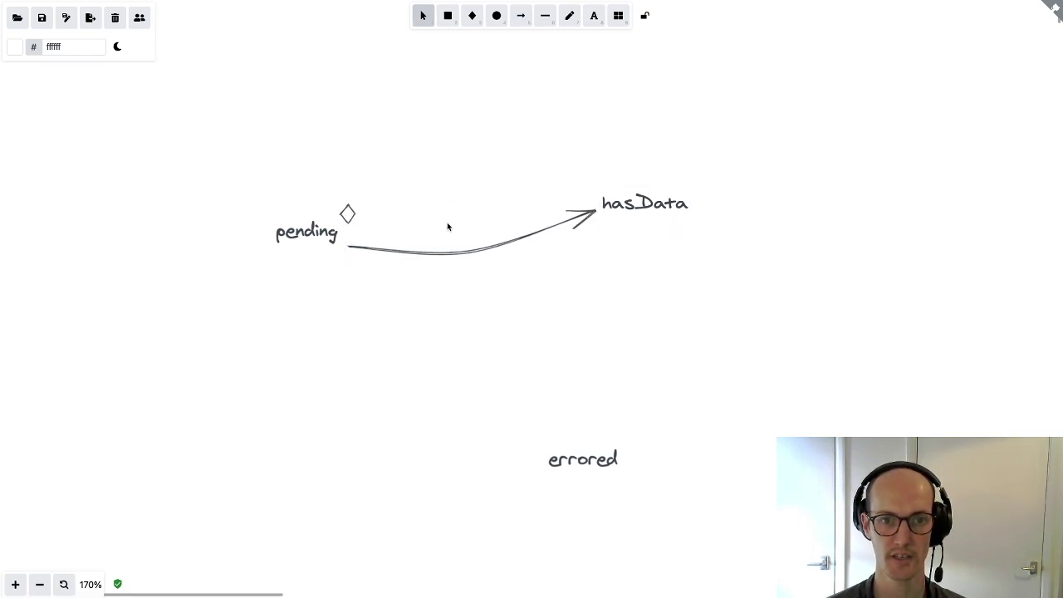
Step: Add the Small-size label "RECEIVE_DATA" just beneath the arrow from "pending" to "hasData"
key("t")
left_click(420, 277)
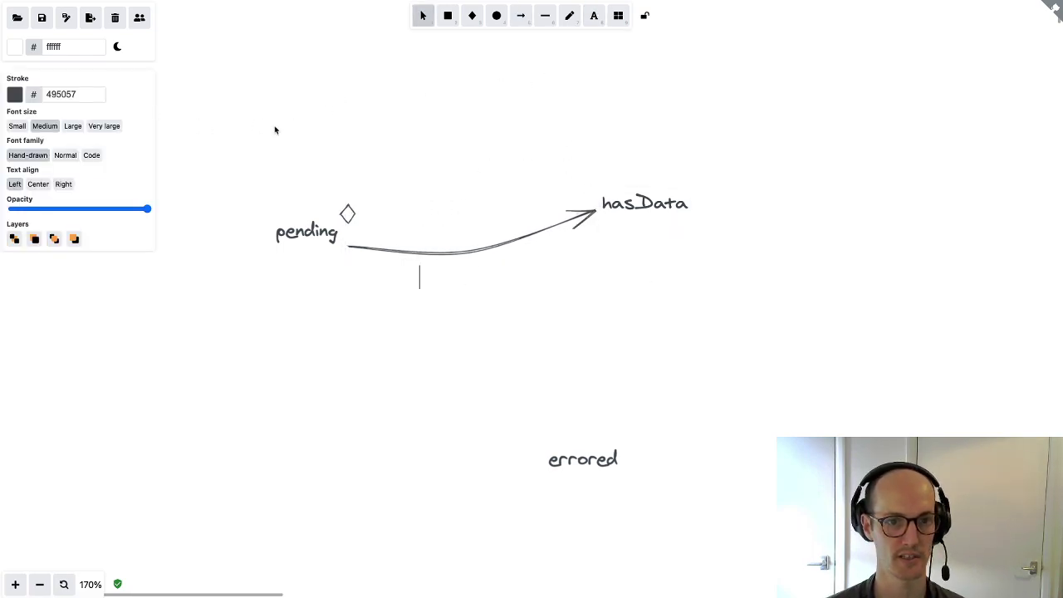
left_click(16, 125)
type("R")
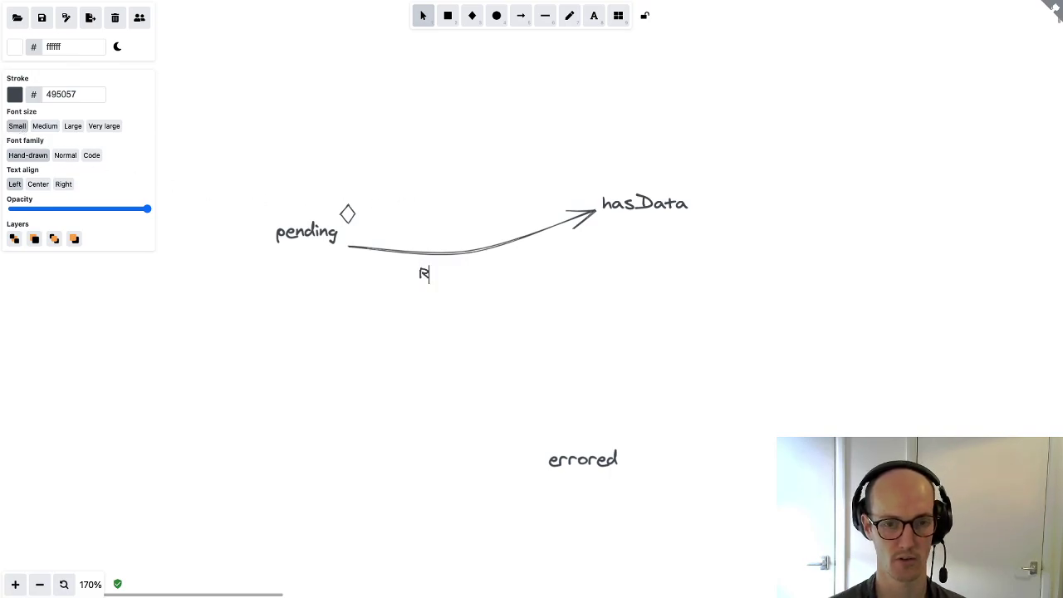
type("ECEIVE_DATA")
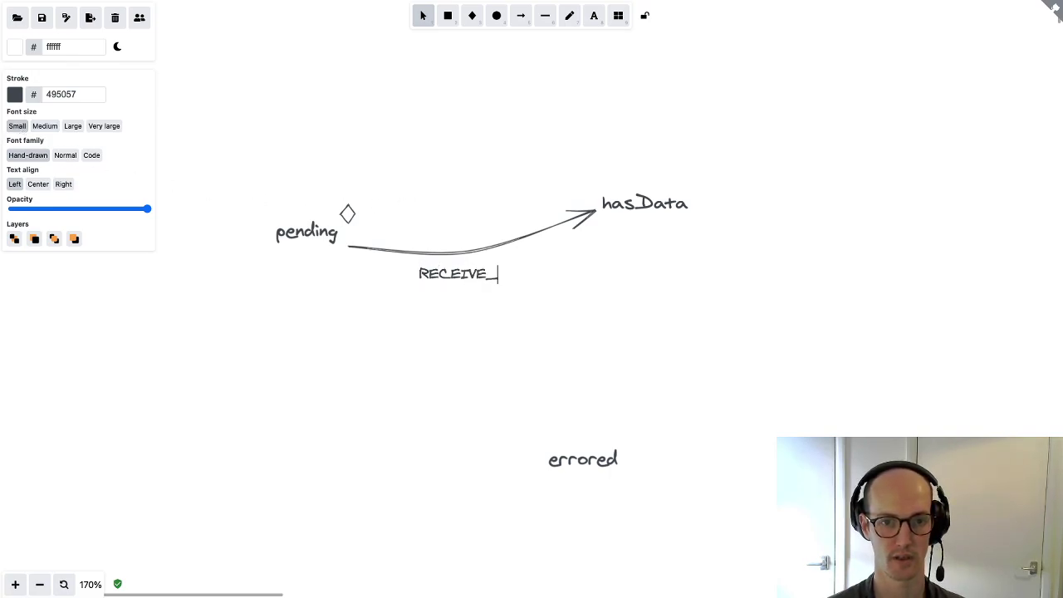
left_click(515, 306)
left_click(502, 274)
left_click_drag(502, 274, 494, 269)
left_click(467, 228)
Step: Draw a curved arrow from beneath "pending" down to "errored"
scroll(467, 228, "down", 3)
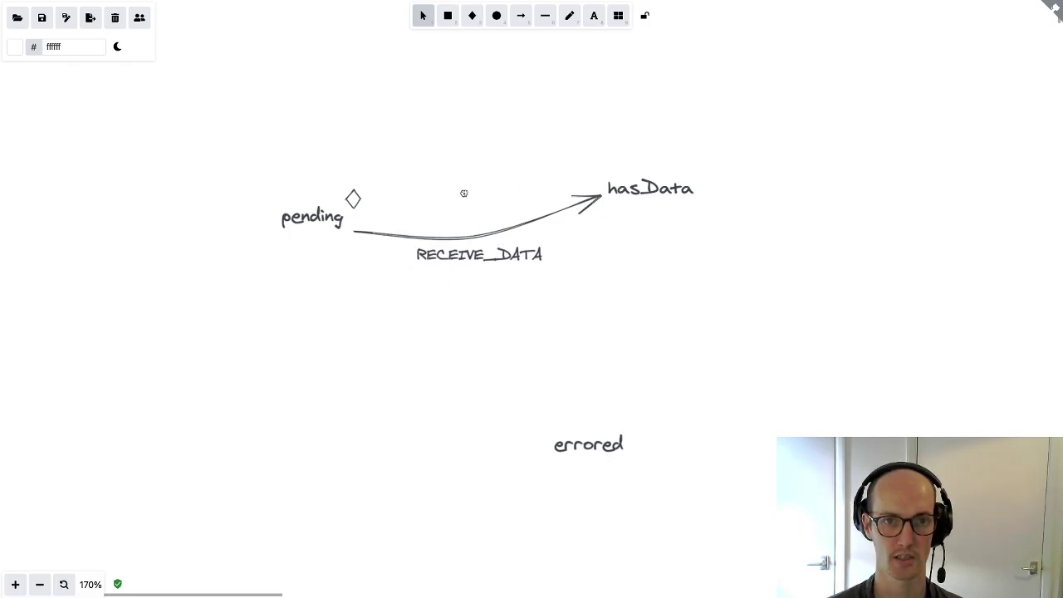
left_click(522, 17)
left_click(345, 187)
left_click(355, 274)
left_click(577, 393)
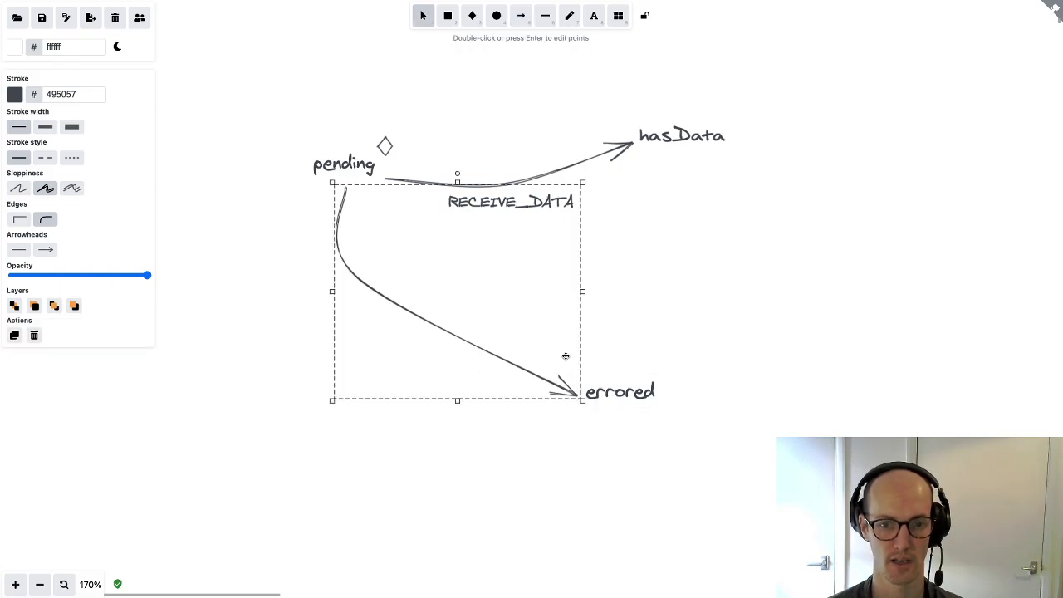
left_click(612, 315)
Step: Add the label "FETCH_FAILED" at the arrow from "pending" to "errored"
double_click(370, 330)
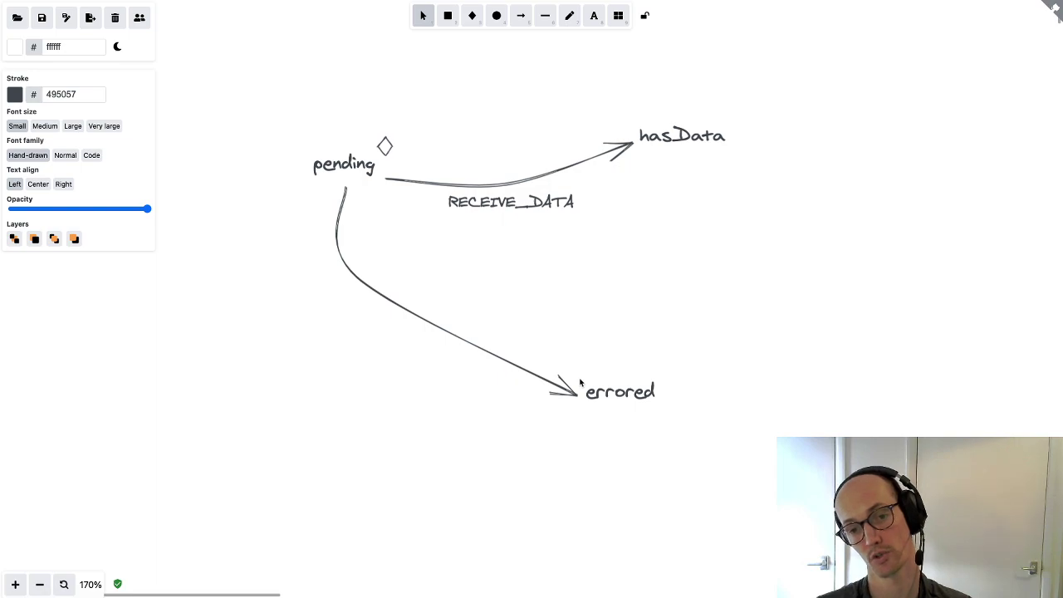
type("DATA_FAILED")
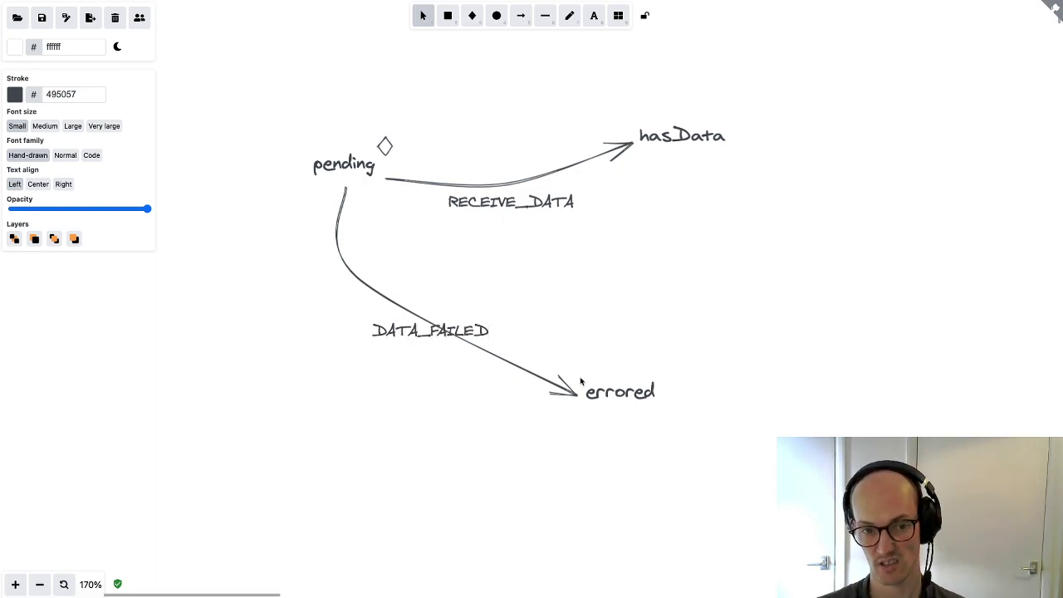
key("ctrl+a")
type("FETCH_FAILED")
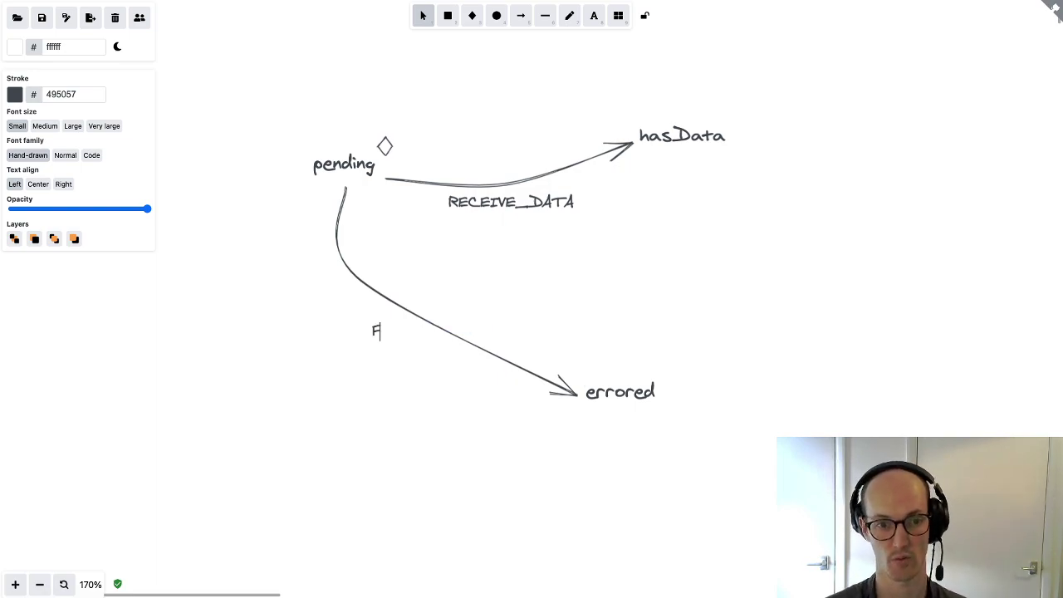
left_click(503, 332)
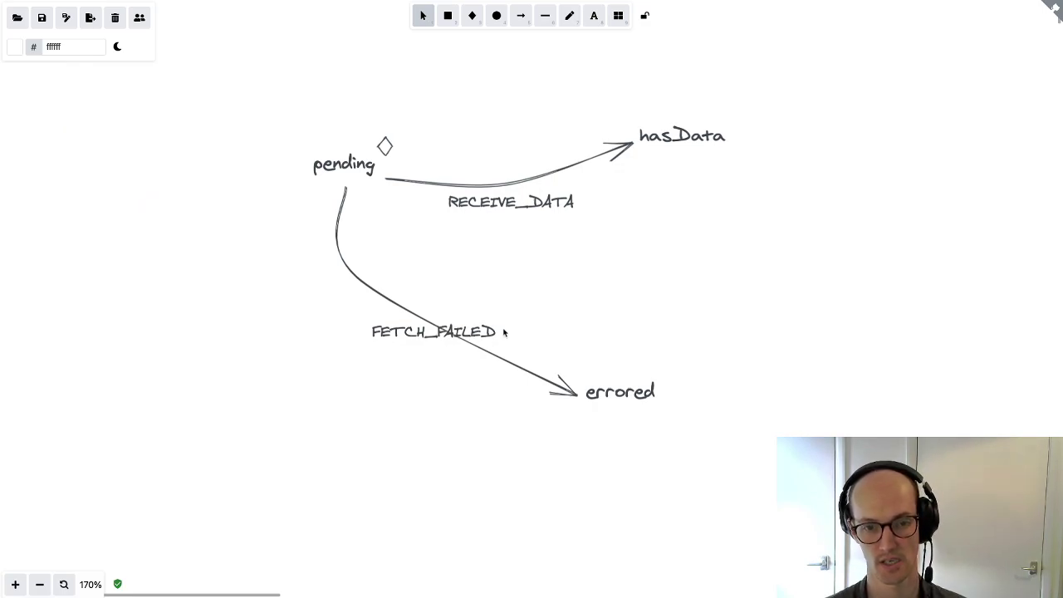
Step: Rotate the "FETCH_FAILED" label to follow the arrow's slope and place it just beneath the arrow
left_click(444, 343)
left_click_drag(435, 308, 407, 347)
left_click(541, 287)
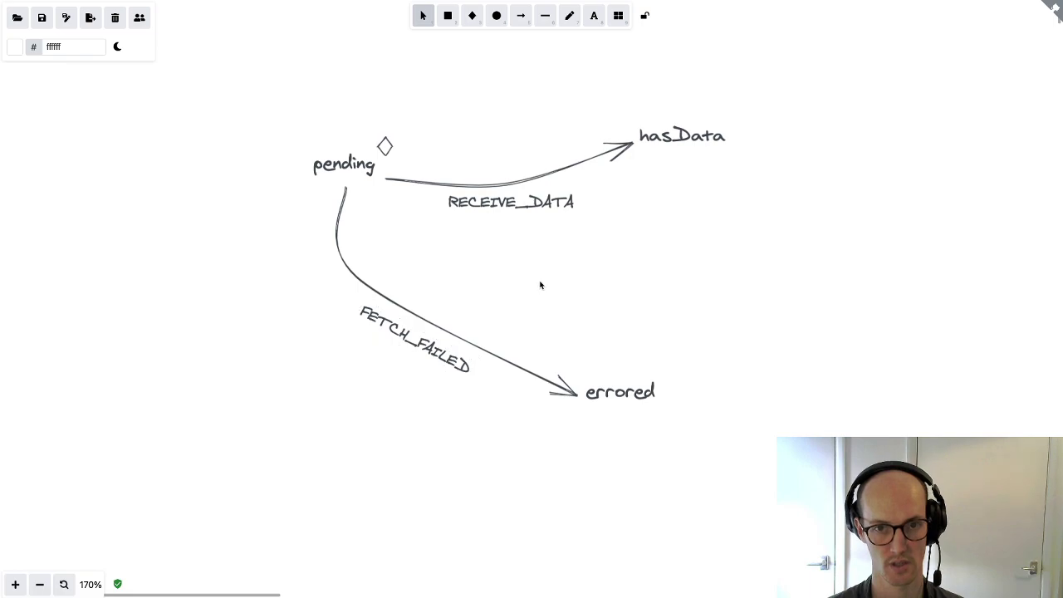
scroll(565, 299, "up", 2)
left_click(642, 207)
left_click_drag(645, 204, 642, 208)
left_click(600, 170)
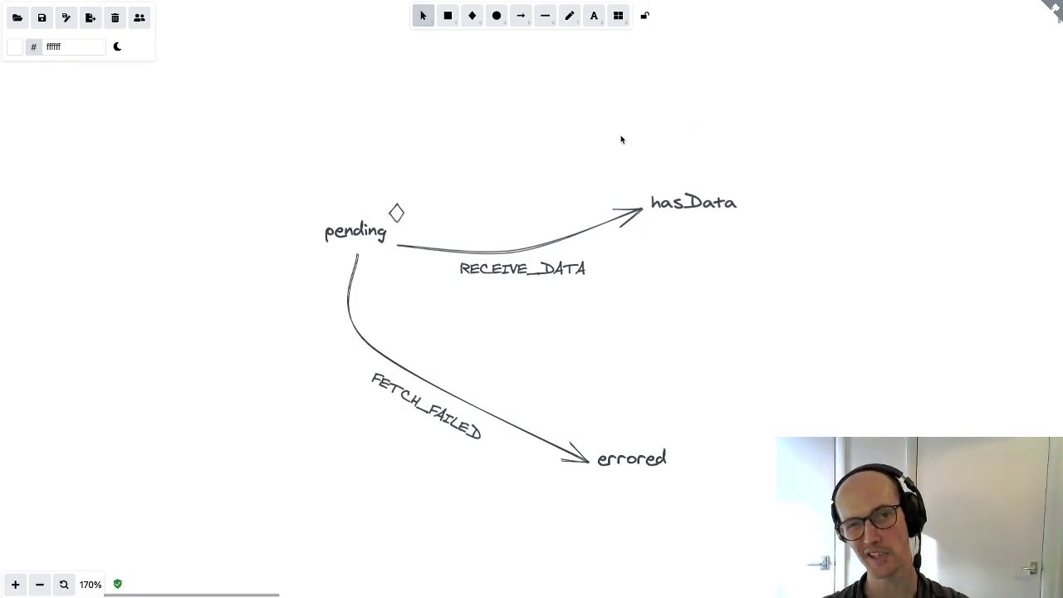
Step: Draw a curved arrow from "hasData" arching over the top and back down to "pending"
scroll(621, 139, "up", 3)
scroll(665, 208, "right", 2)
left_click(521, 16)
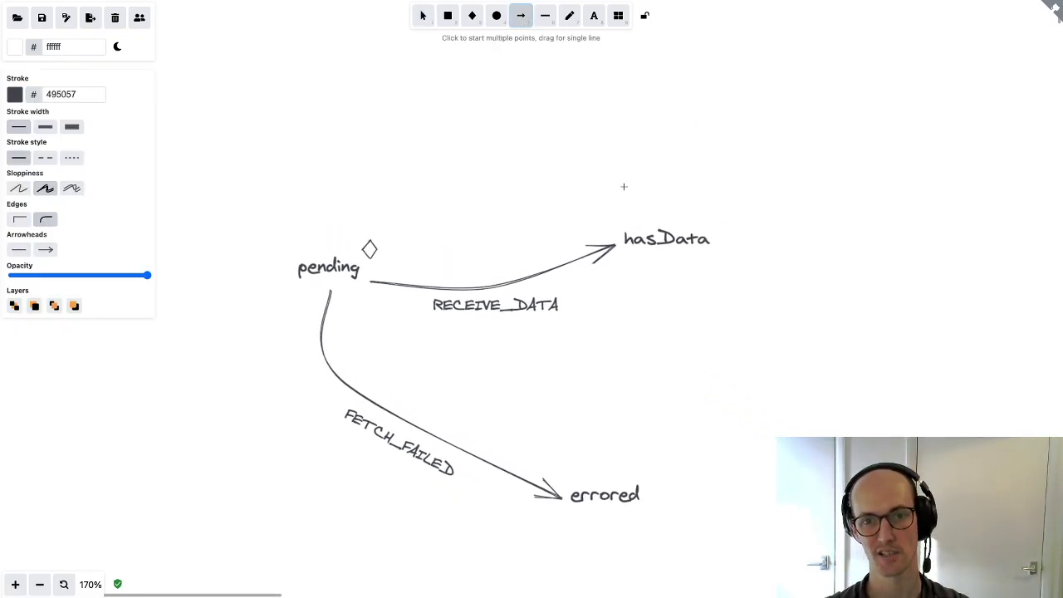
left_click(625, 216)
left_click(499, 129)
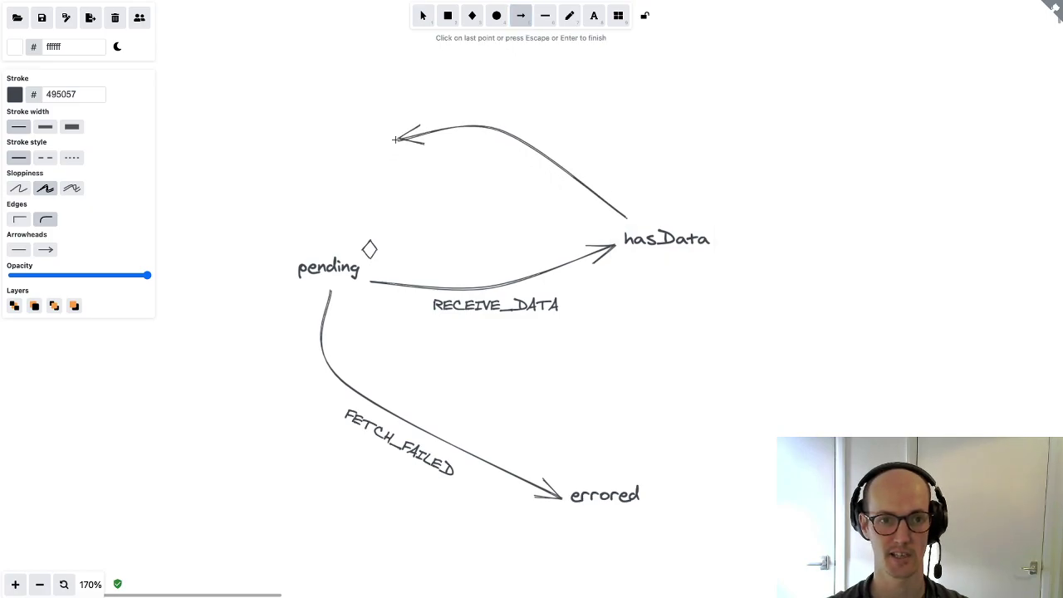
left_click(335, 245)
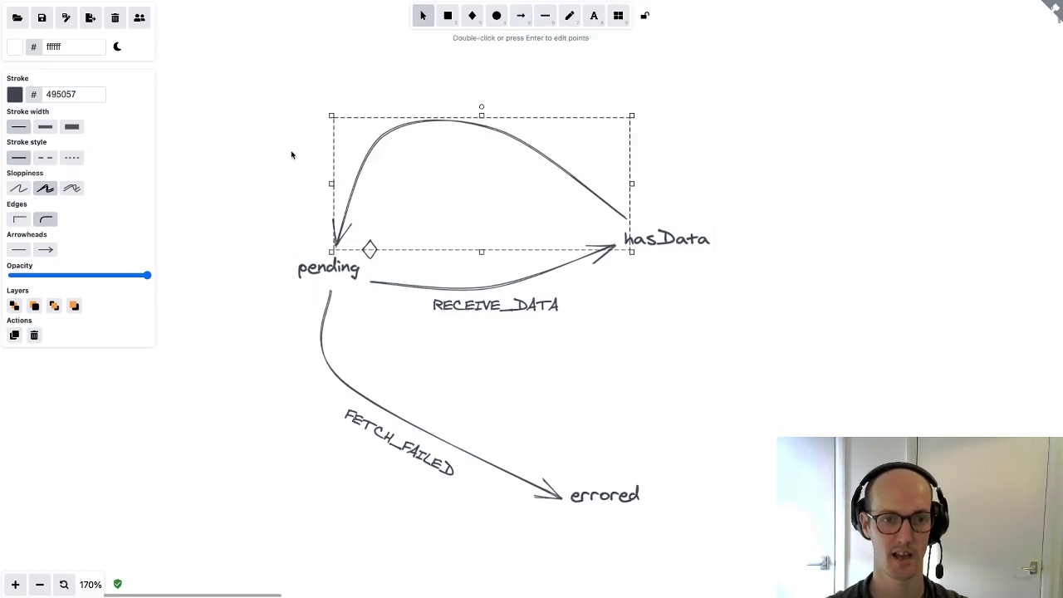
Step: Add the label "REFETCH" just above the curved arrow from "hasData" to "pending"
left_click(291, 155)
scroll(258, 133, "up", 3)
double_click(424, 211)
type("REFETCH")
key("Escape")
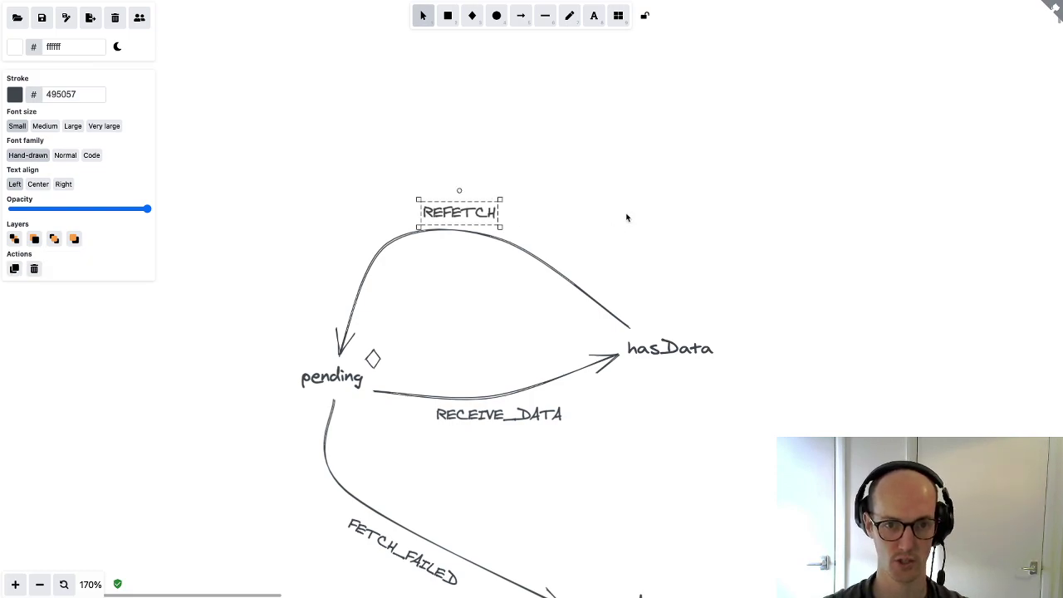
left_click(543, 211)
left_click(490, 217)
left_click(590, 216)
Step: Draw a wide curved arrow from beneath "errored" looping around the outside and back up to "pending"
scroll(590, 216, "down", 2)
left_click_drag(593, 247, 660, 194)
scroll(660, 195, "down", 1)
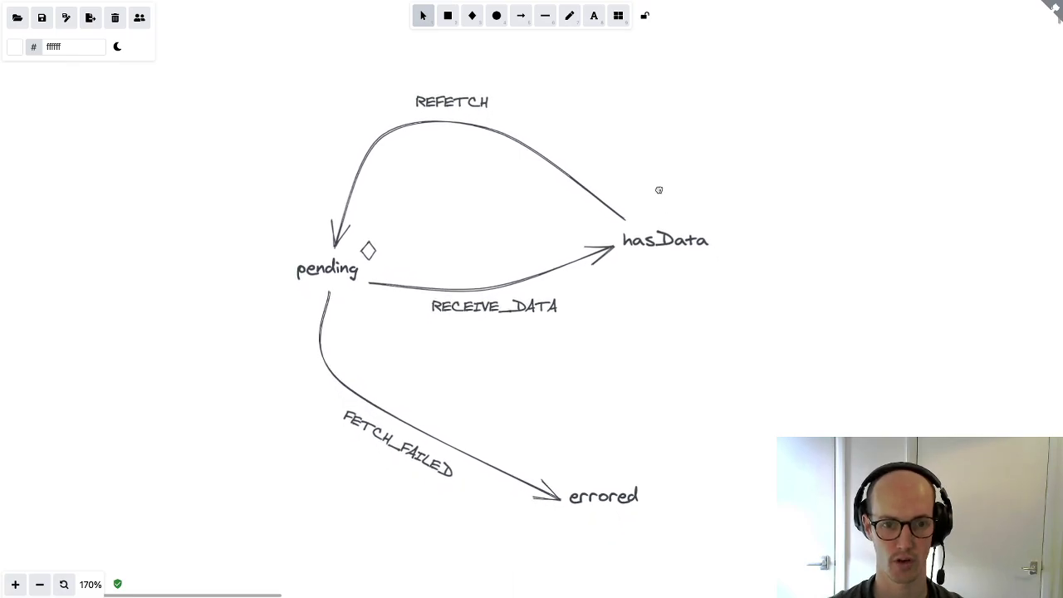
left_click_drag(658, 412, 735, 335)
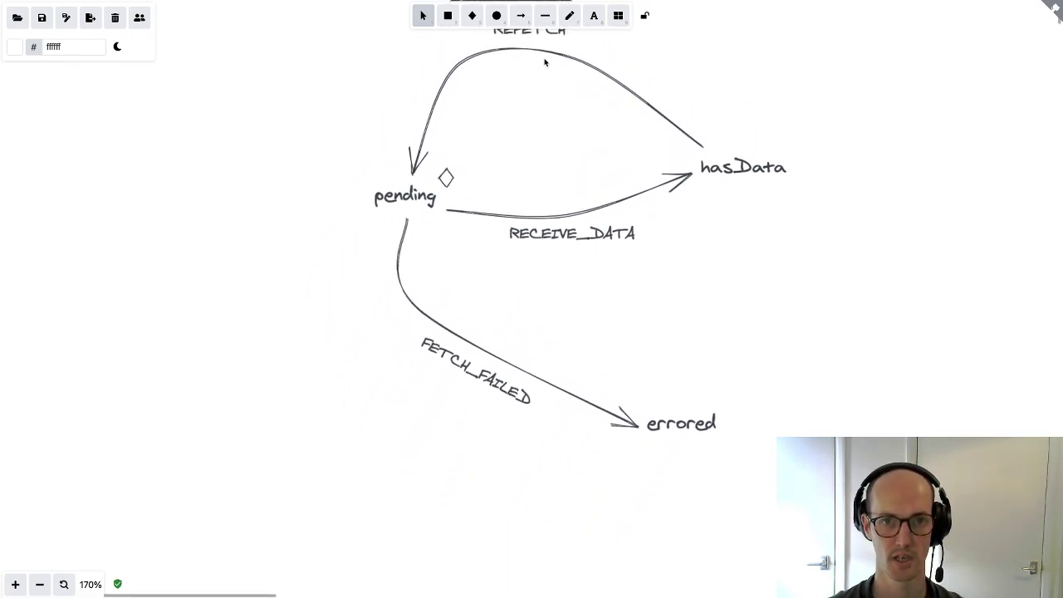
left_click(520, 14)
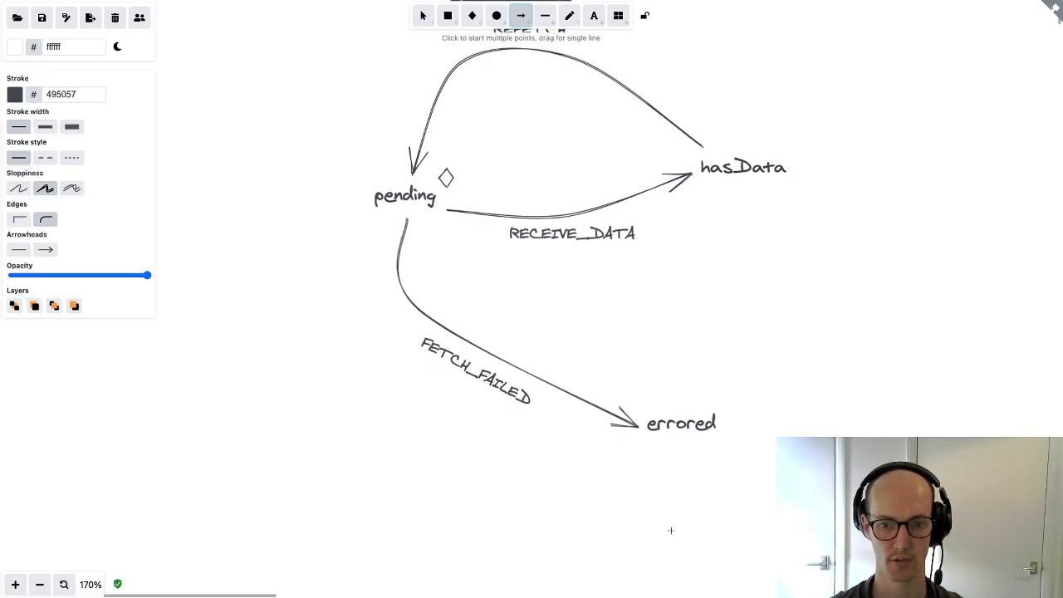
left_click(665, 445)
left_click(548, 515)
left_click(260, 314)
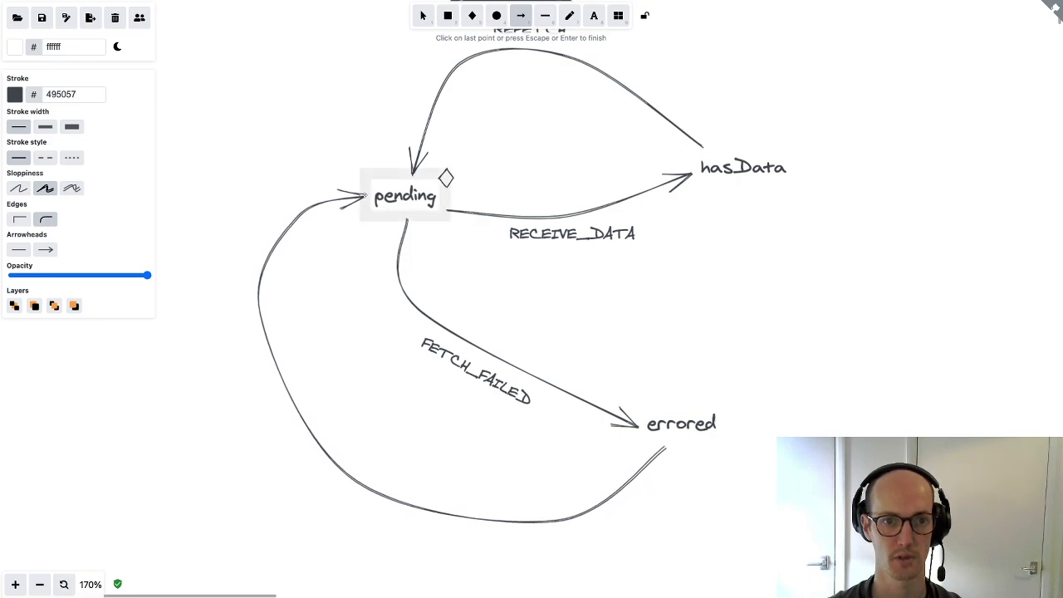
key("Escape")
left_click(294, 138)
Step: Duplicate the "REFETCH" label onto the arrow from "errored" to "pending", rotated to its slope, and change the copy's text to "RETRY"
scroll(437, 91, "up", 2)
left_click(525, 82)
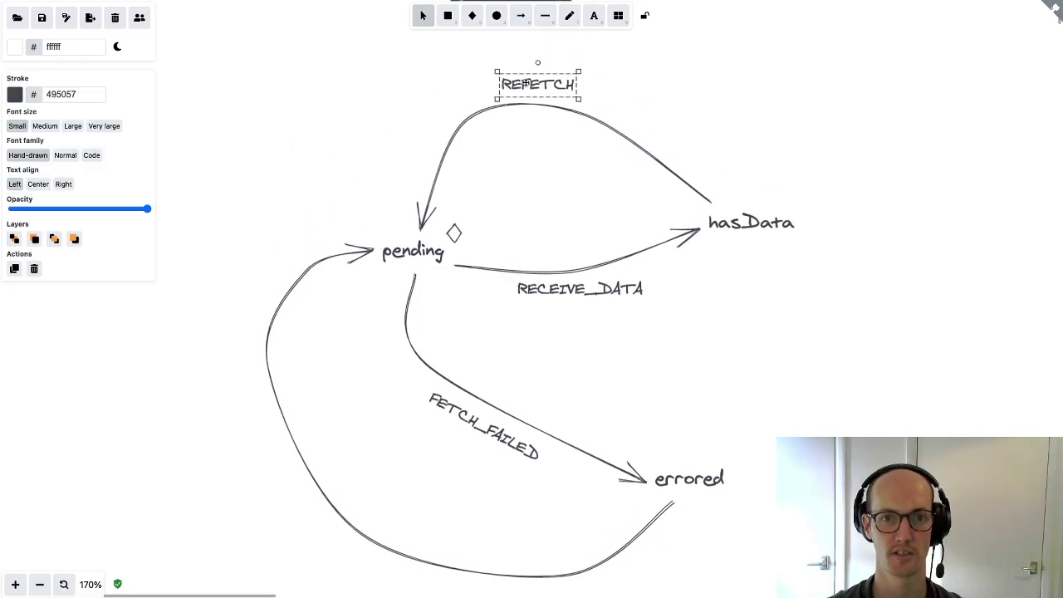
left_click_drag(526, 82, 430, 521, "alt")
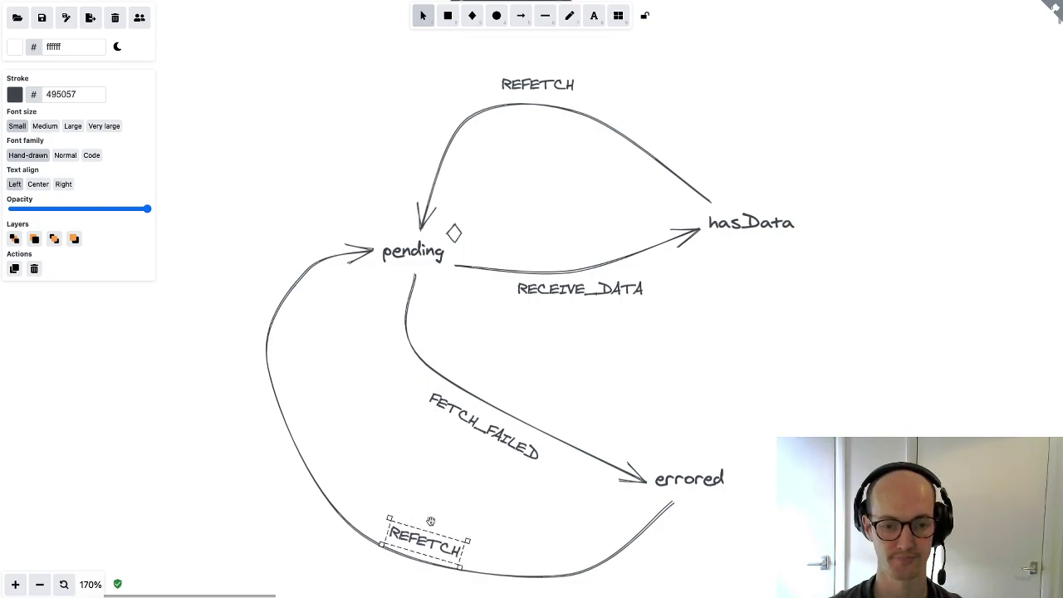
double_click(407, 546)
type("RETRY")
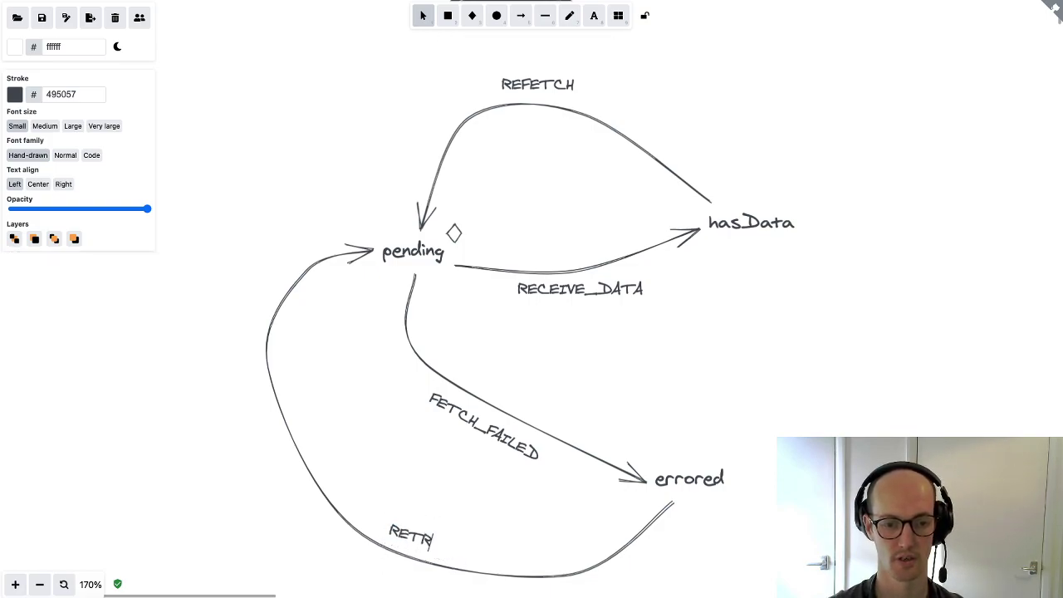
left_click(459, 523)
scroll(488, 405, "down", 2)
scroll(488, 406, "right", 1)
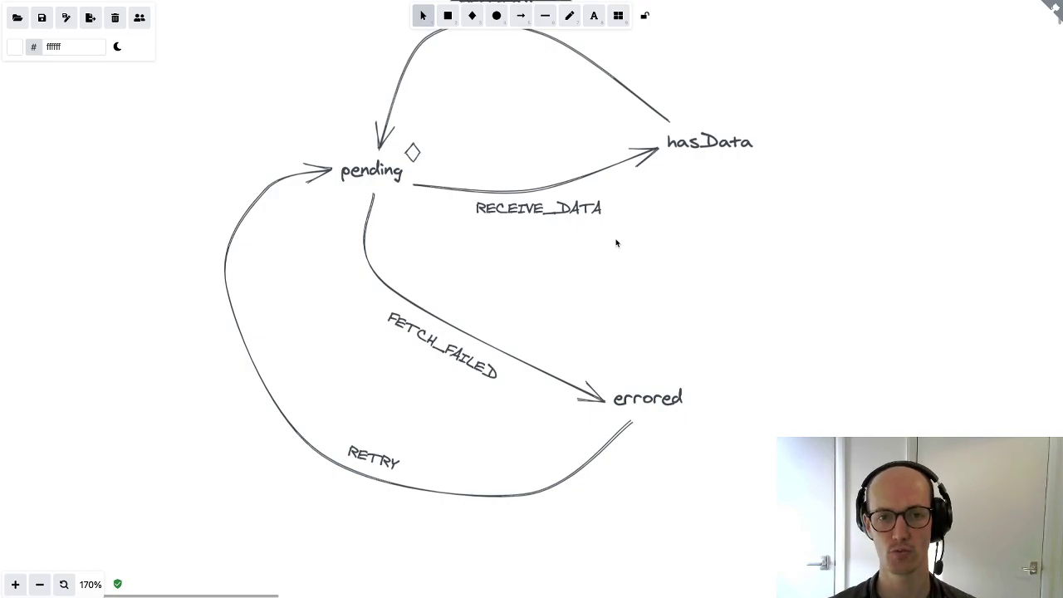
scroll(616, 242, "down", 5)
scroll(617, 237, "up", 1)
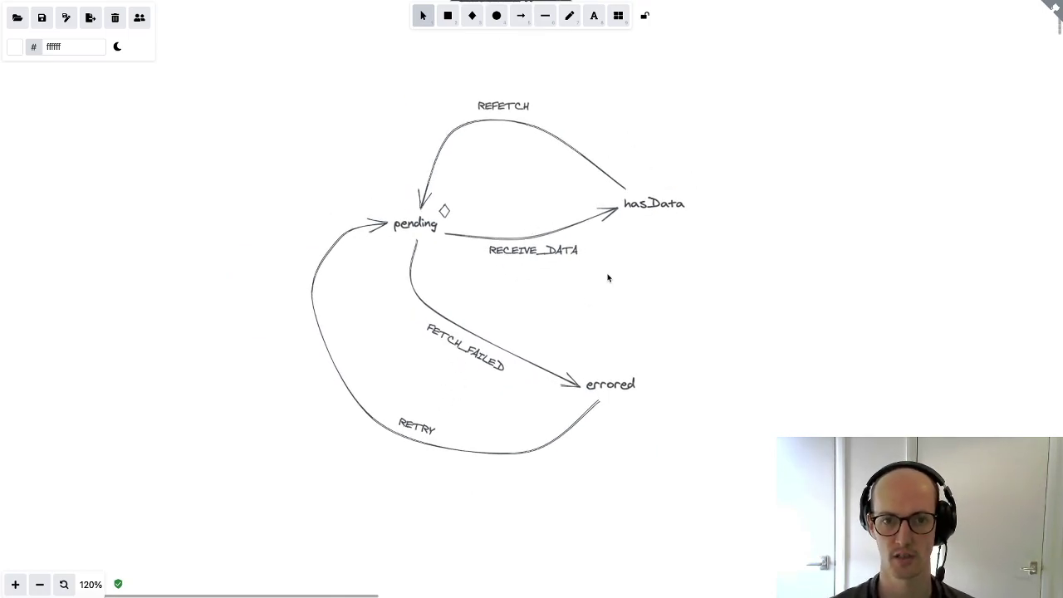
left_click(427, 432)
left_click(504, 110)
left_click(660, 112)
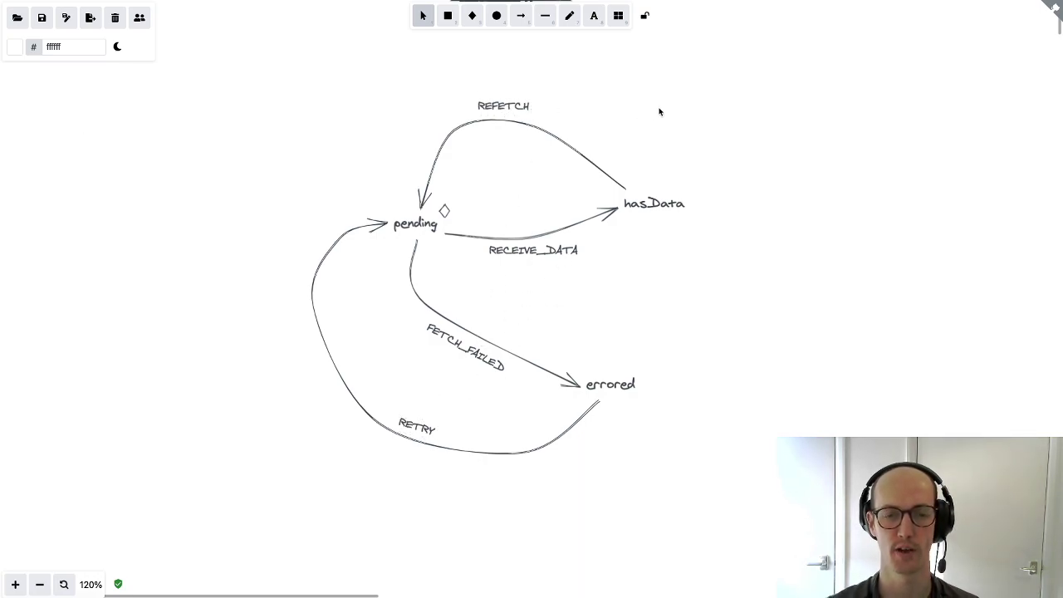
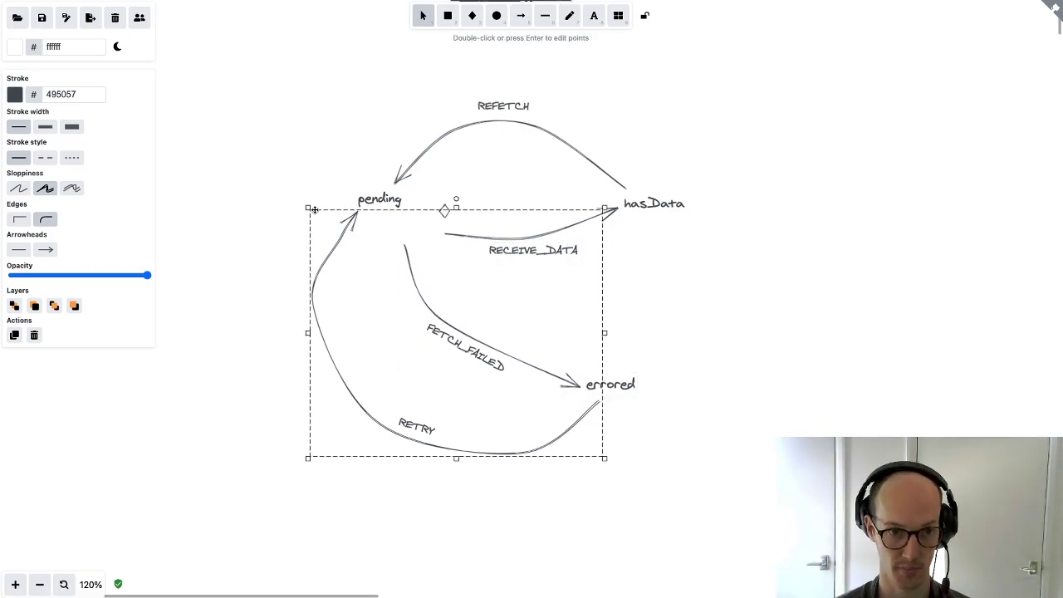
Step: Move the small diamond beside "pending" and stretch the RETRY, RECEIVE_DATA and FETCH_FAILED arrows so they meet the "pending" state
left_click_drag(306, 208, 300, 208)
left_click(246, 188)
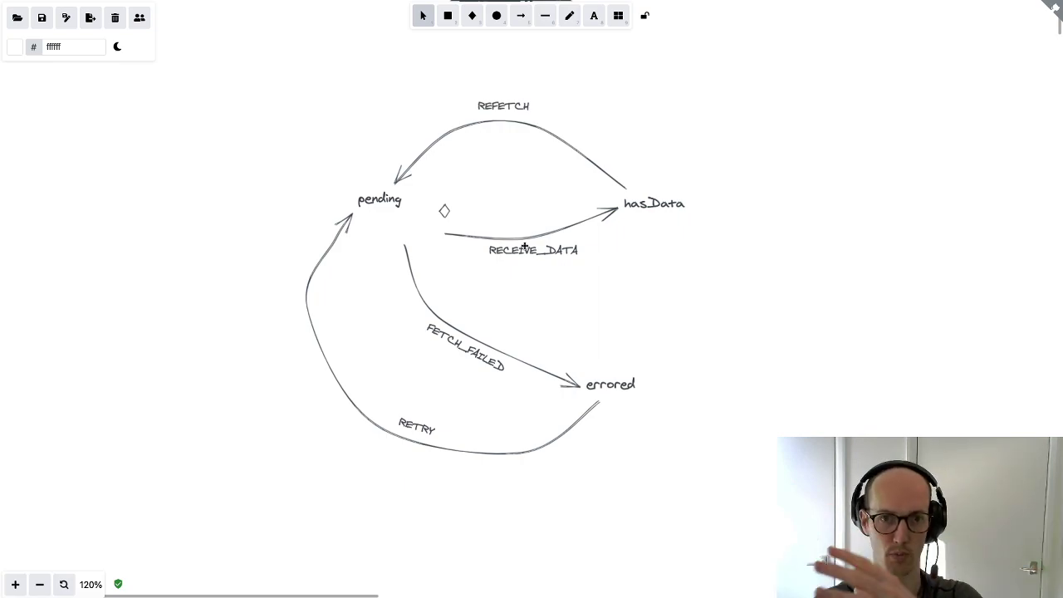
left_click_drag(445, 211, 408, 191)
left_click(421, 217)
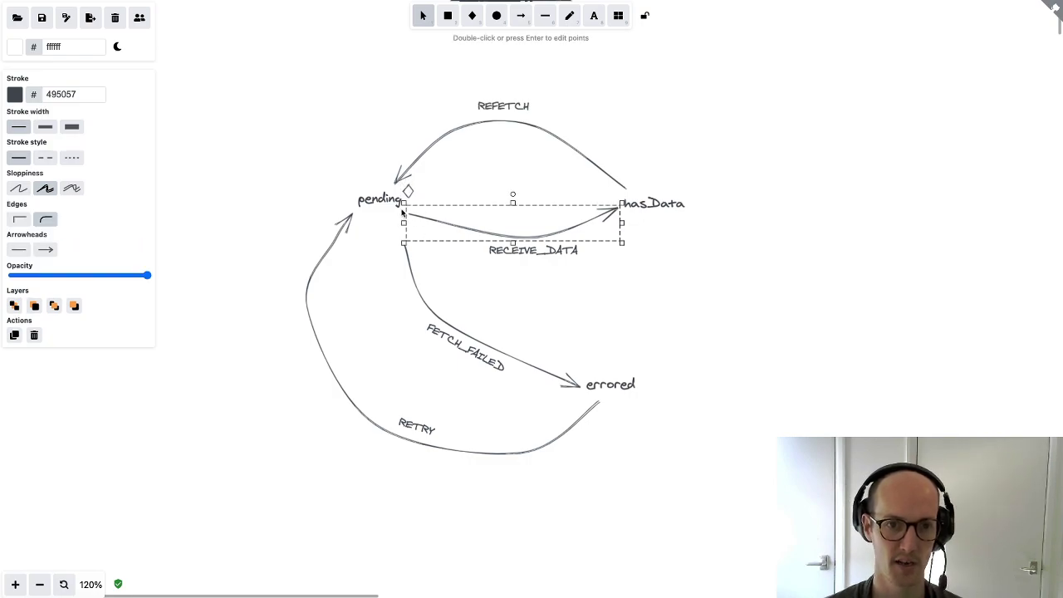
left_click(725, 116)
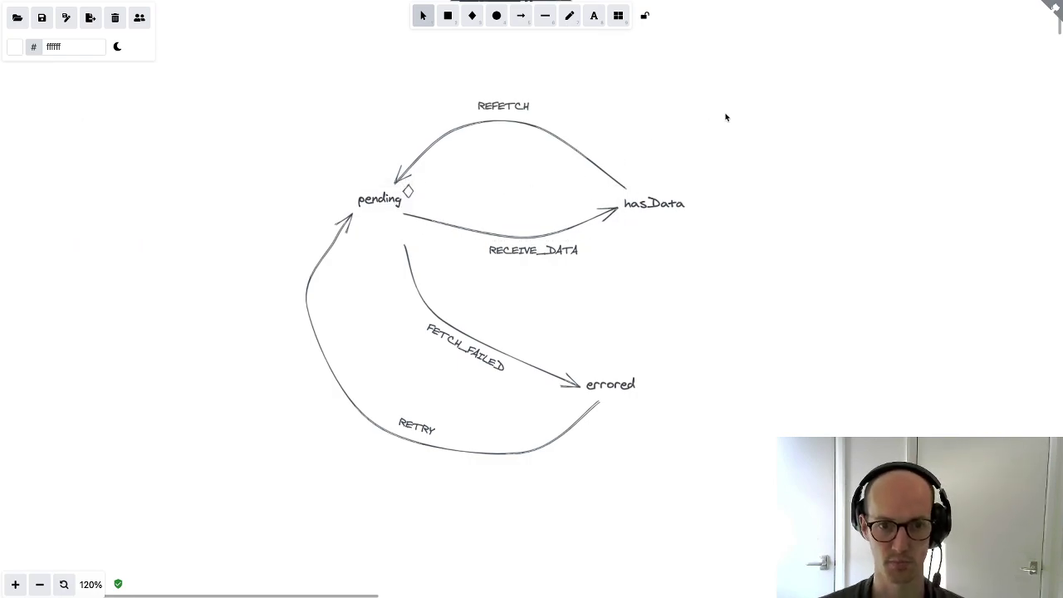
left_click(408, 241)
left_click_drag(404, 238, 372, 210)
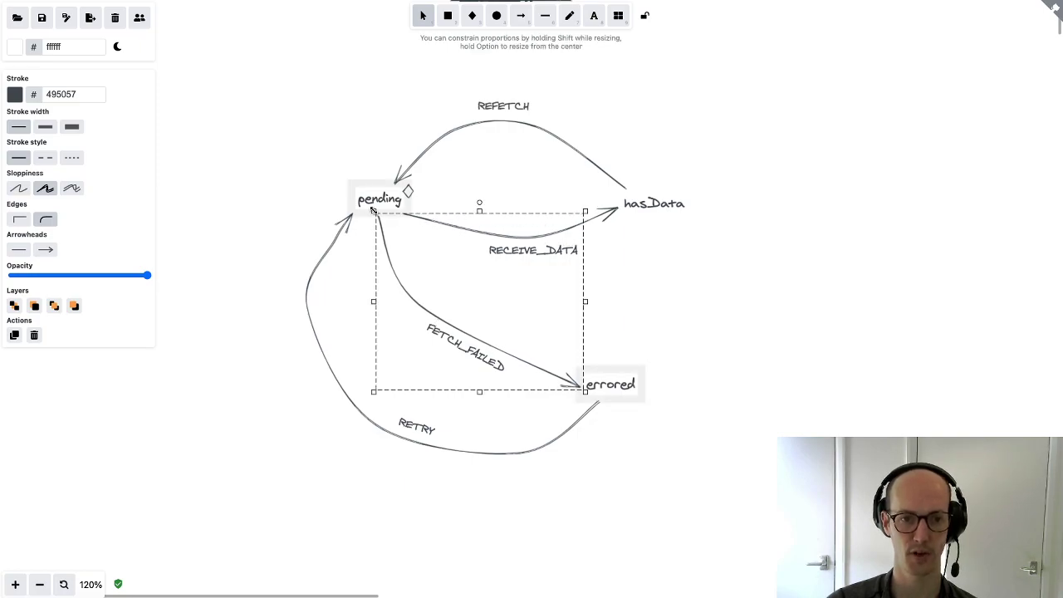
left_click(308, 163)
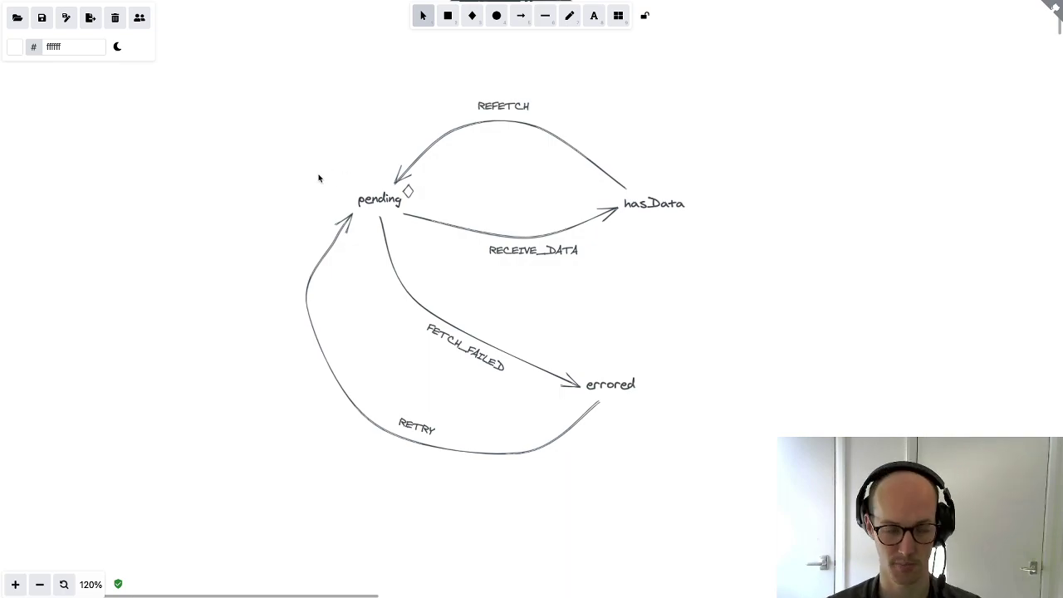
Step: Delete the four transition arrows and the small diamond, keeping only the state names and event labels
left_click_drag(320, 174, 387, 190)
left_click(482, 244)
key("Delete")
left_click(455, 274)
key("Delete")
left_click(395, 264)
key("Delete")
left_click(505, 164)
key("Delete")
left_click(479, 205)
key("Delete")
Step: Draw a rectangle around "pending" and move the name into the box's upper-left corner
left_click(447, 16)
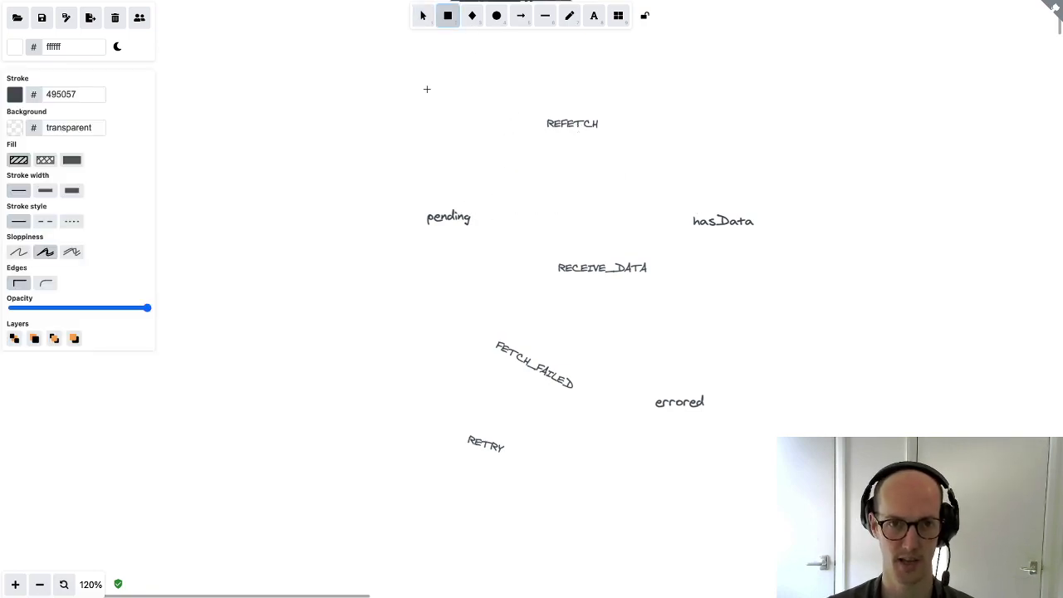
left_click_drag(394, 194, 522, 288)
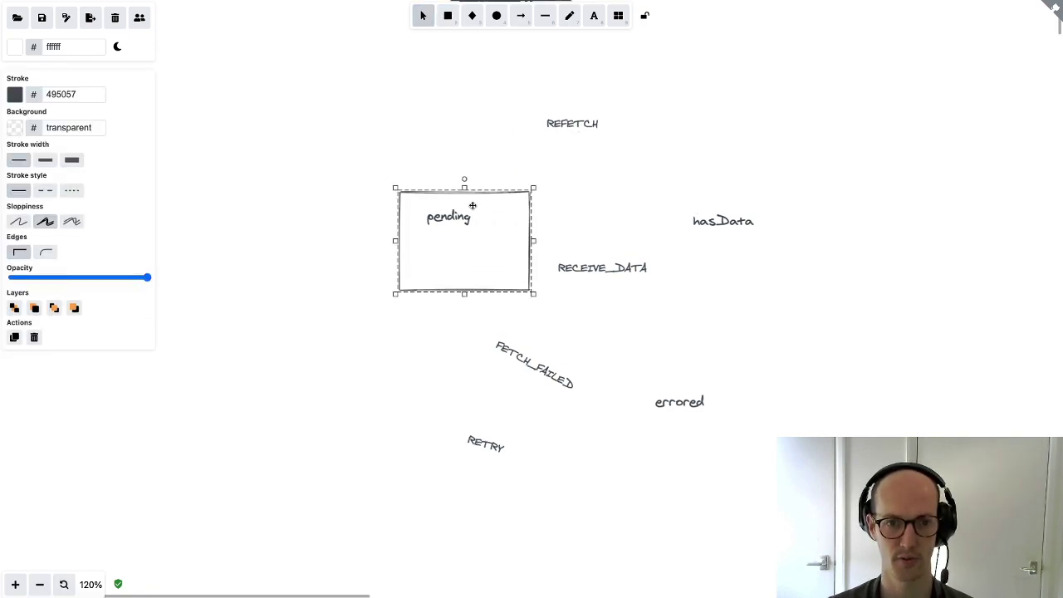
mouse_move(450, 212)
left_mouse_down()
mouse_move(461, 218)
mouse_move(430, 210)
left_mouse_up()
left_click(460, 128)
left_click(470, 153)
Step: Draw one rectangle around "hasData" and another around "errored", leaving room beneath each name
scroll(466, 162, "right", 5)
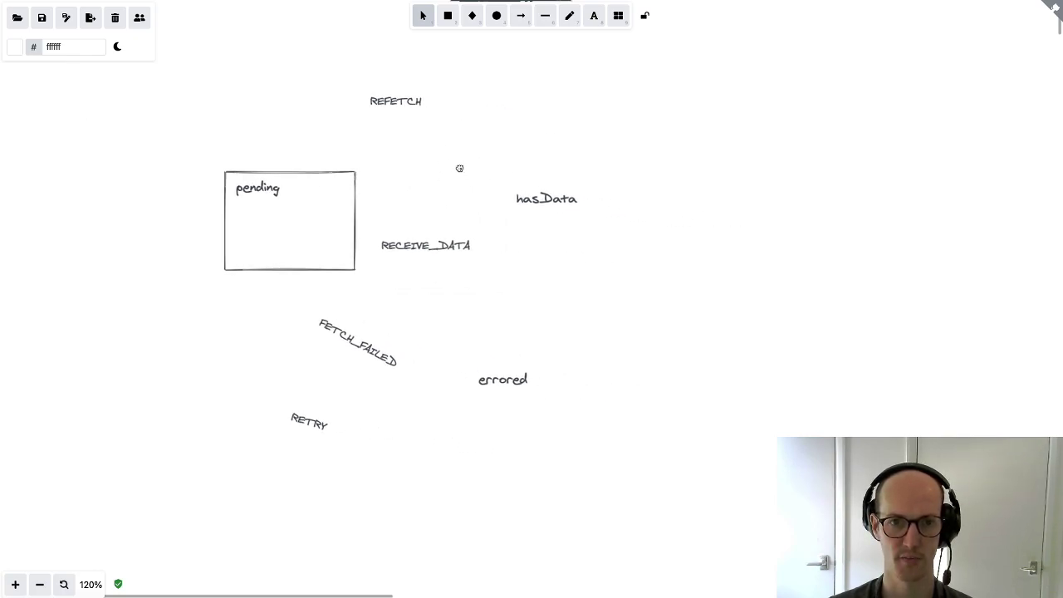
left_click(447, 16)
left_click_drag(500, 171, 677, 264)
left_click(448, 17)
left_click_drag(469, 362, 594, 425)
left_click(448, 17)
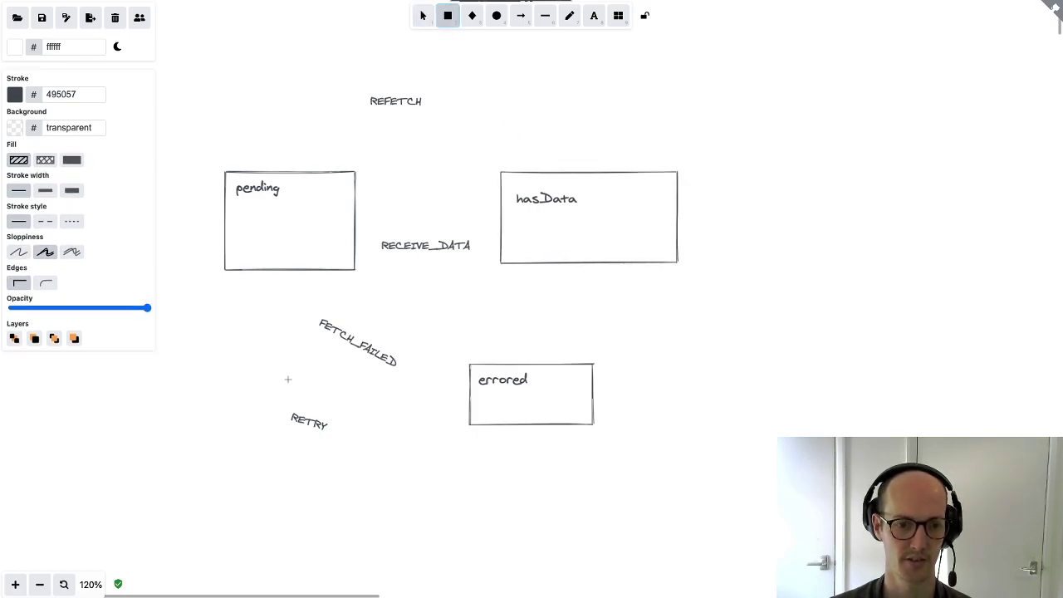
key("Escape")
Step: Add the text "invoke: makeFetch" inside the pending box, just beneath the state name
left_click_drag(216, 335, 366, 343)
scroll(311, 199, "up", 1)
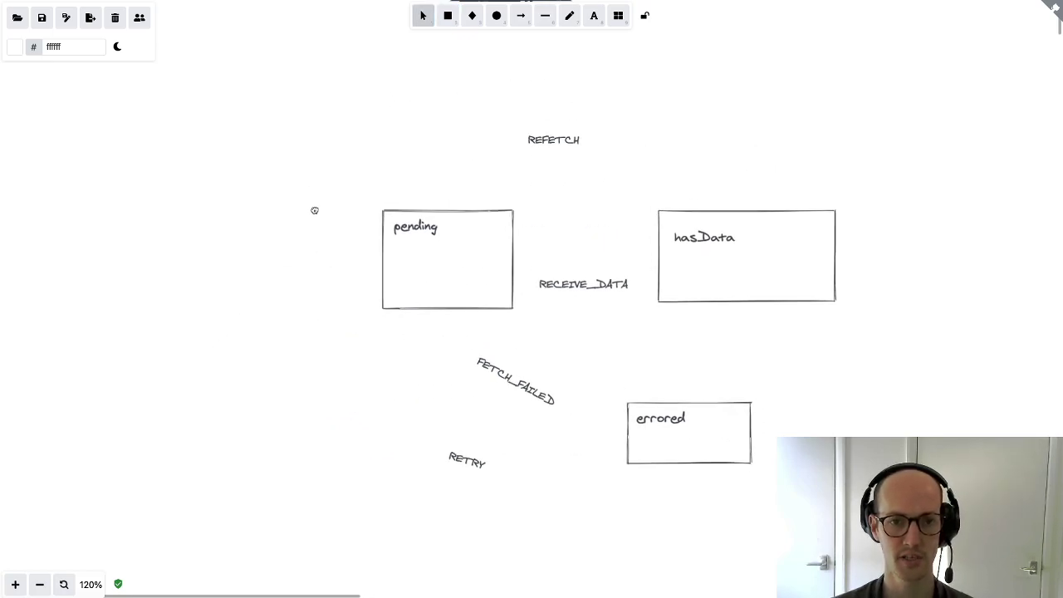
key("t")
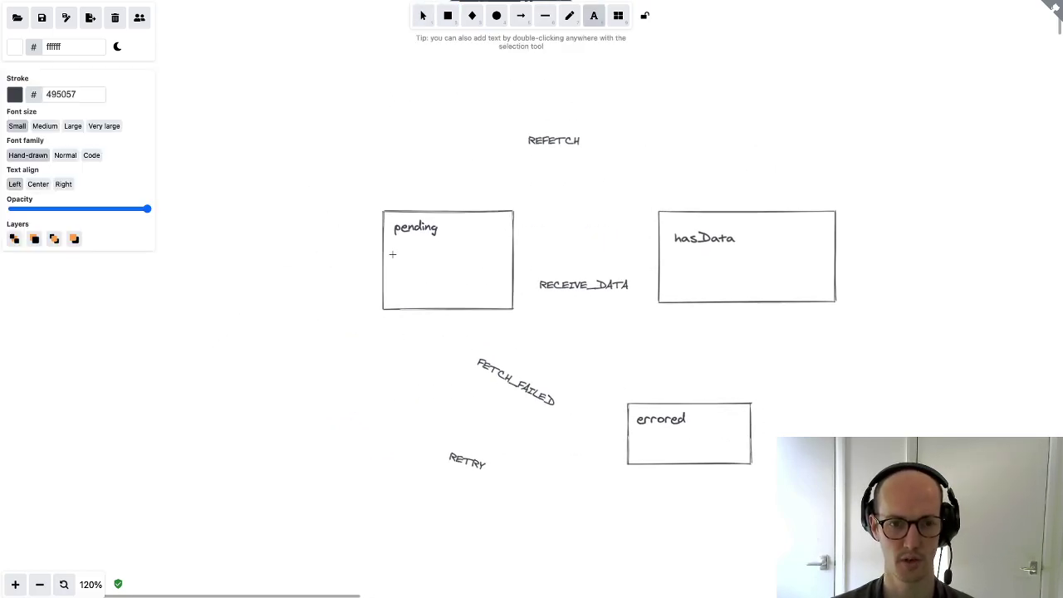
left_click(393, 255)
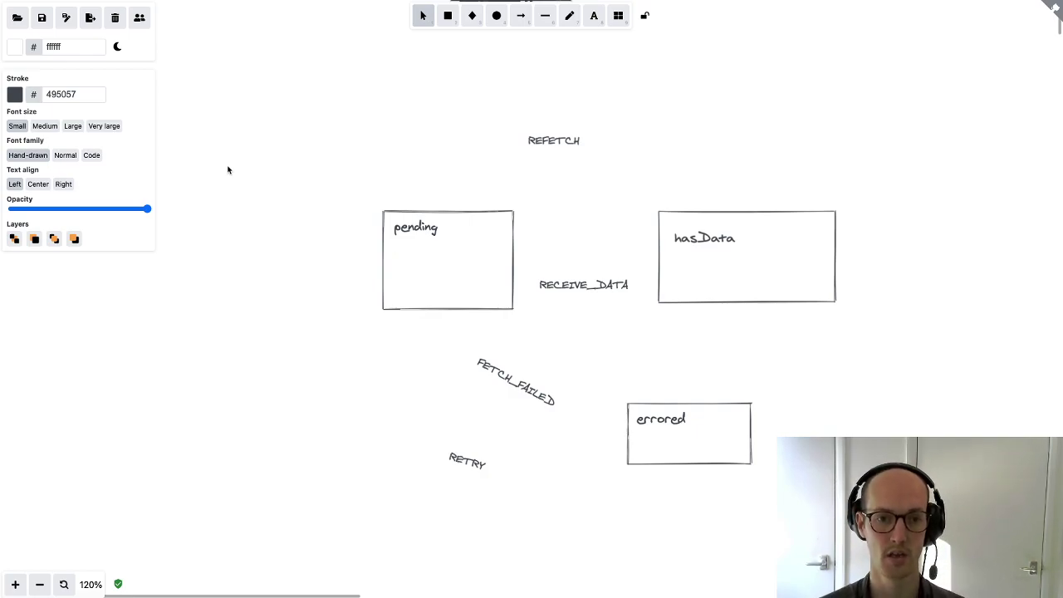
type("oke: makeFetch")
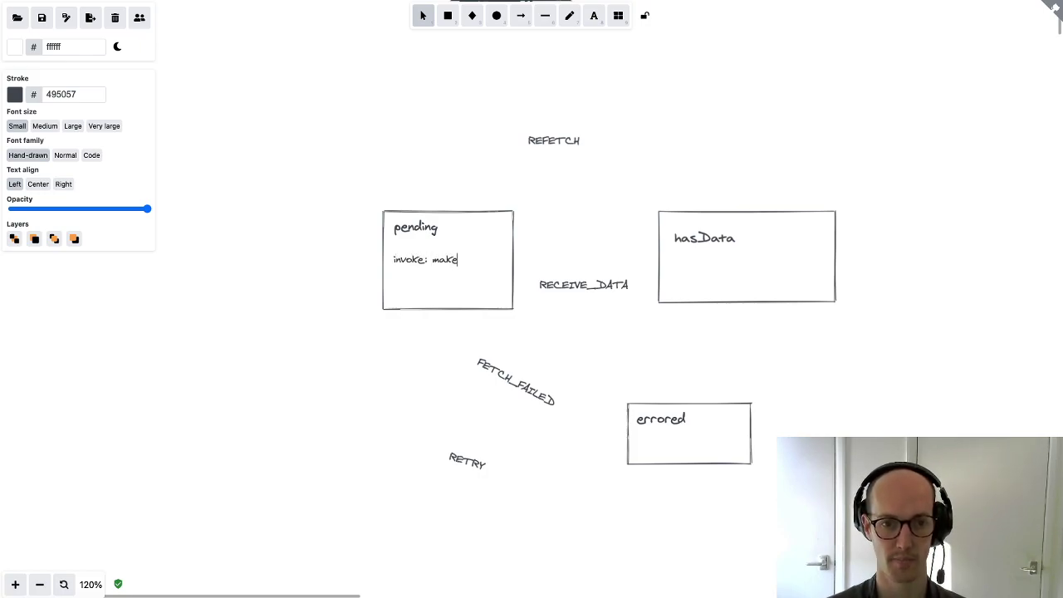
key("Escape")
left_click(553, 141)
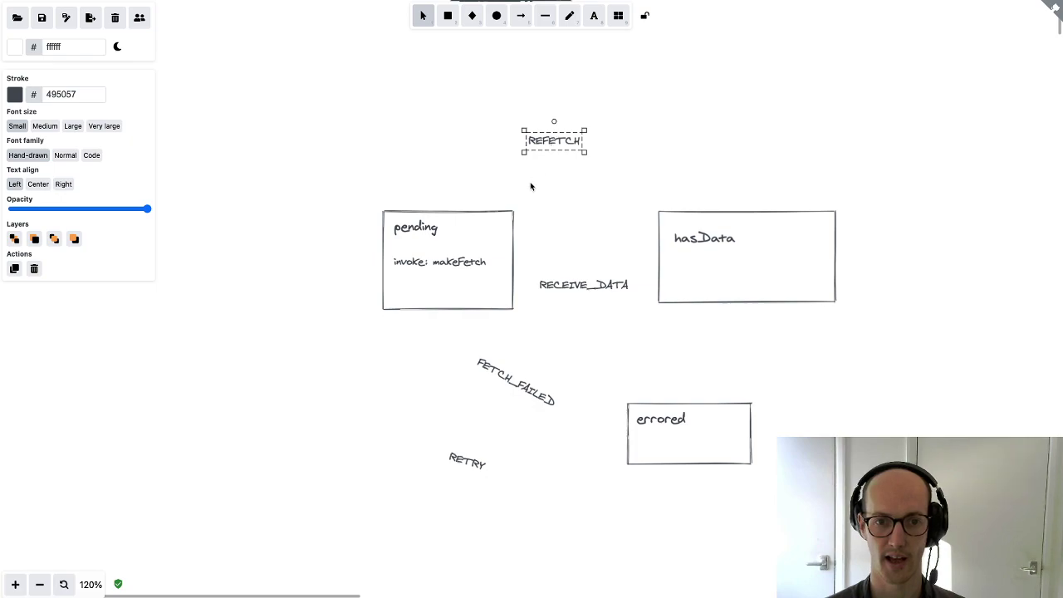
left_click(450, 264)
left_click(560, 202)
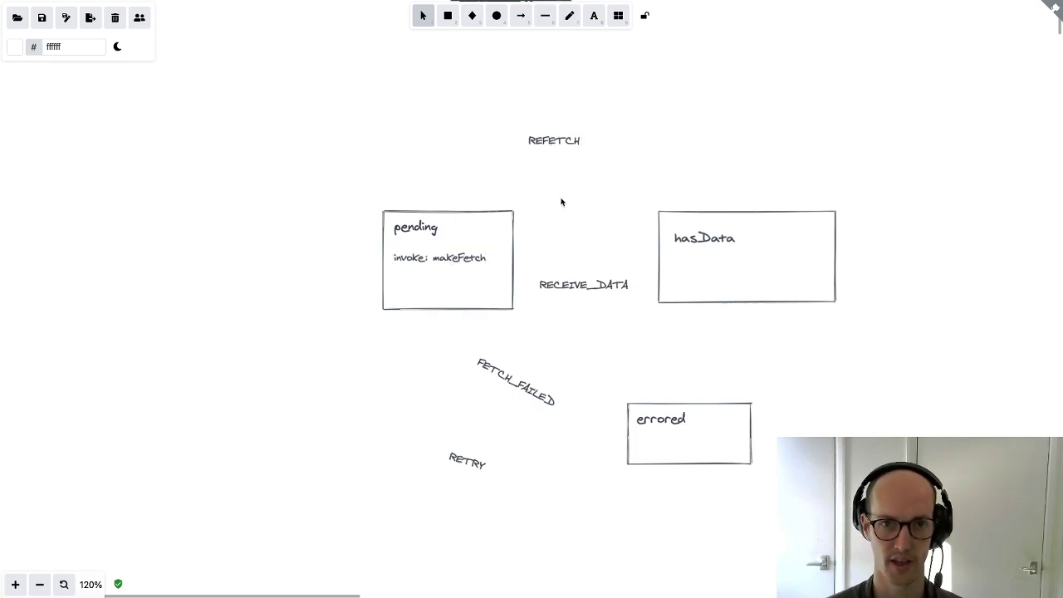
left_click(520, 16)
left_click(522, 295)
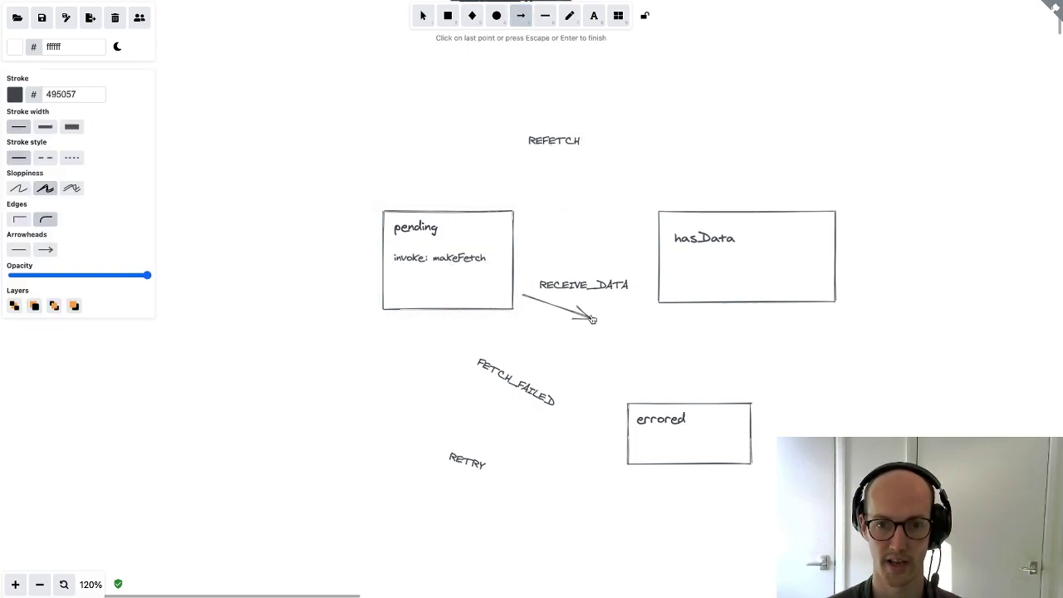
left_click(587, 319)
double_click(656, 296)
left_click(603, 198)
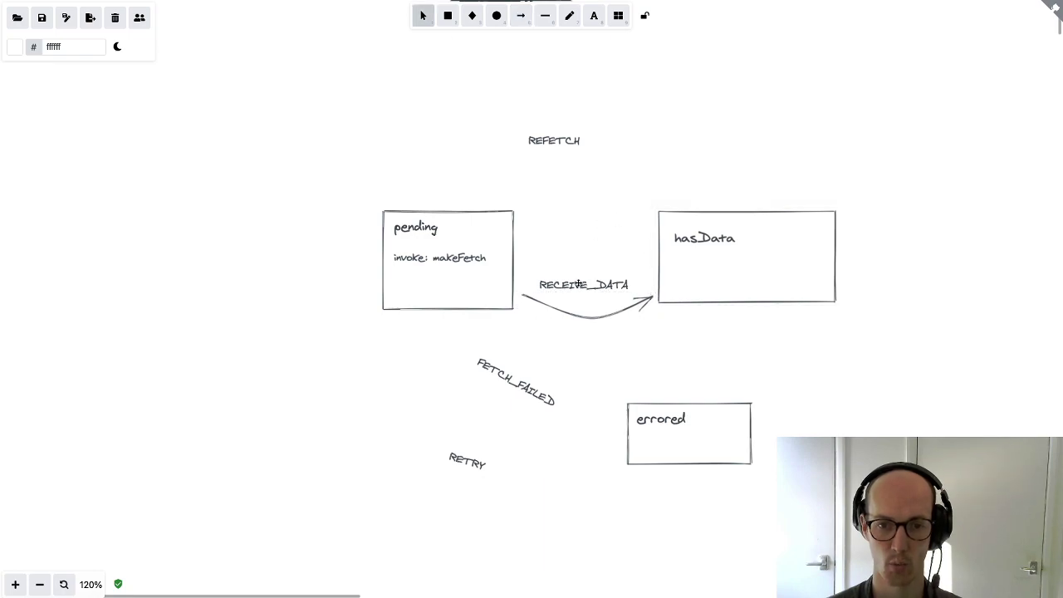
left_click(582, 319)
key("Delete")
Step: Draw a straight horizontal arrow from the pending box to the hasData box
left_click(520, 16)
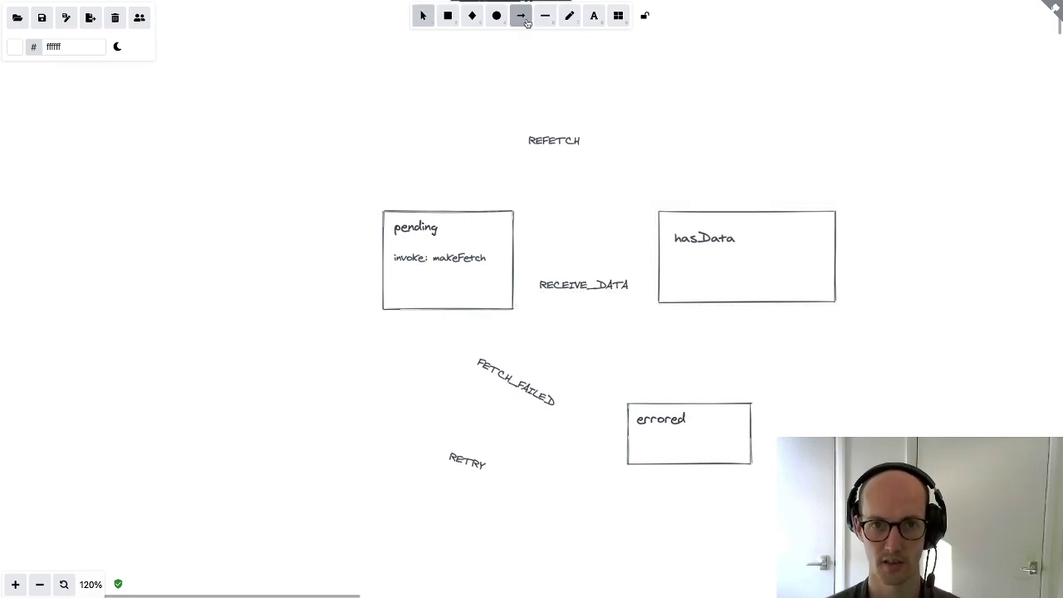
left_click_drag(520, 266, 644, 269)
left_click(595, 259)
Step: Move the "RECEIVE_DATA" label close beneath its arrow and nudge the "hasData" name slightly upward in its box
left_click(585, 288)
left_click_drag(585, 287, 582, 285)
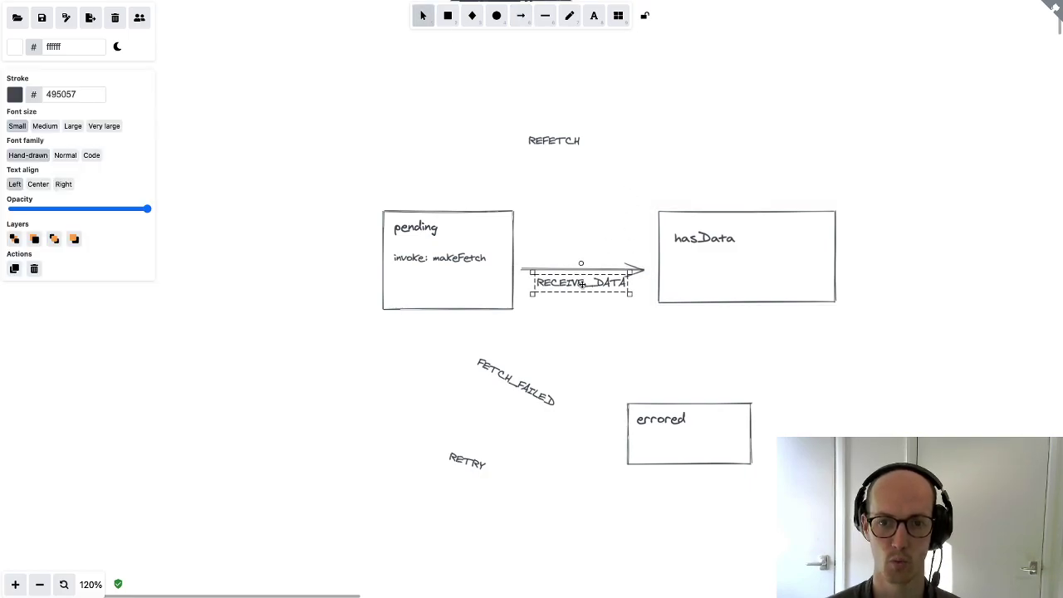
left_click(624, 199)
left_click_drag(726, 244, 725, 238)
left_click(691, 153)
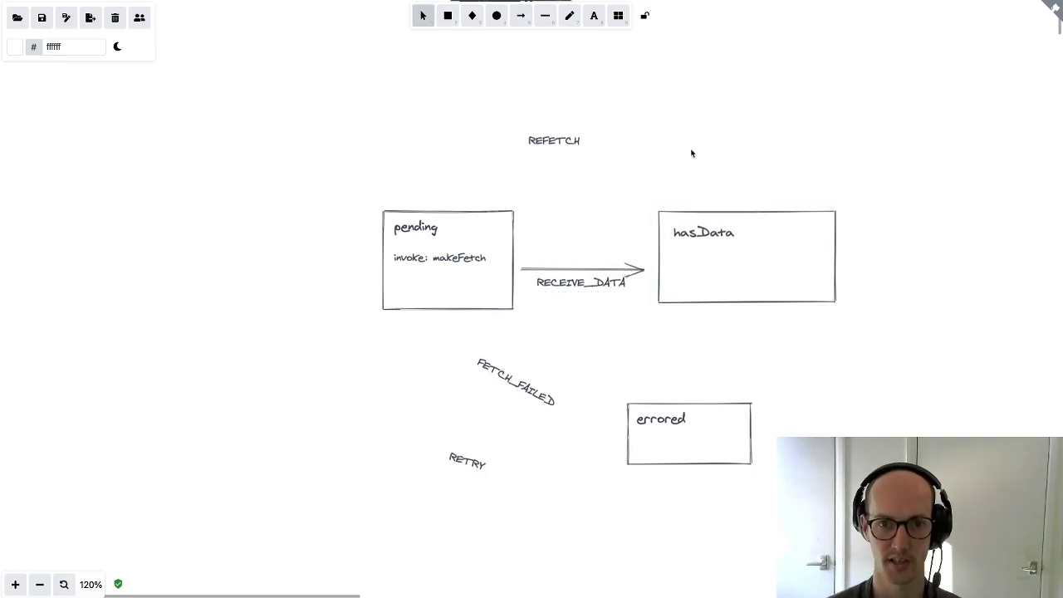
Step: Draw a curved arrow from the top of the hasData box over the "REFETCH" label down to the pending box
left_click(520, 16)
left_click(699, 203)
left_click(541, 116)
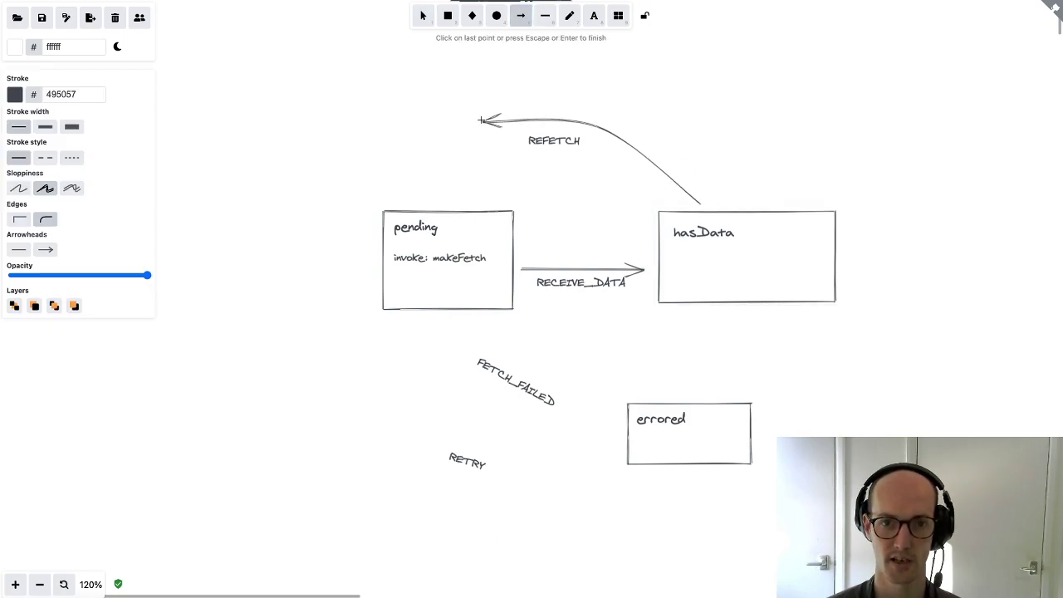
left_click(449, 197)
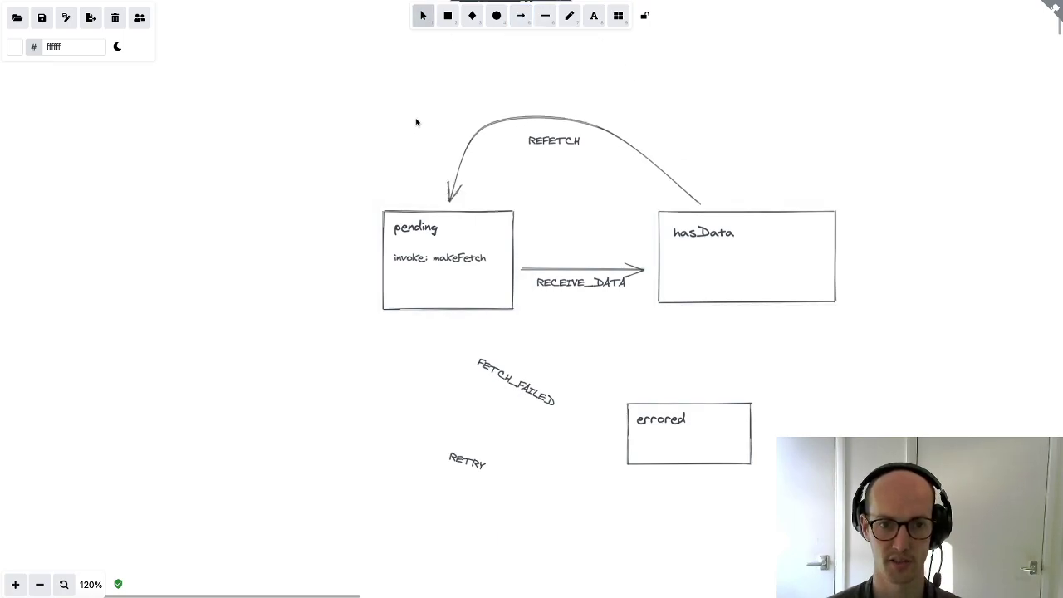
Step: Draw a curved arrow from beneath the pending box, passing under the "FETCH_FAILED" label, to the side of the errored box
key("a")
left_click(440, 320)
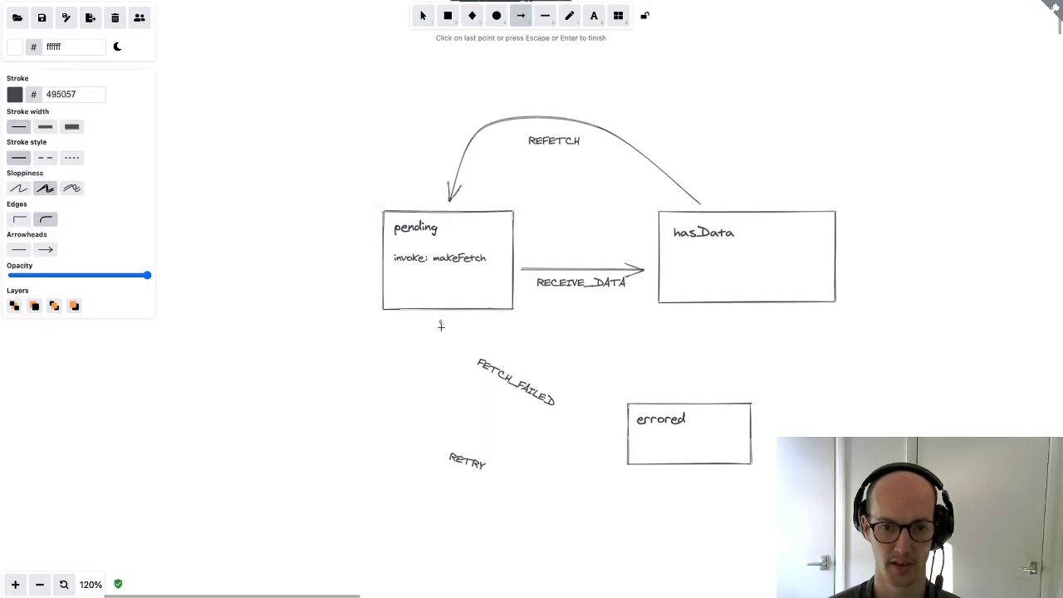
left_click(474, 392)
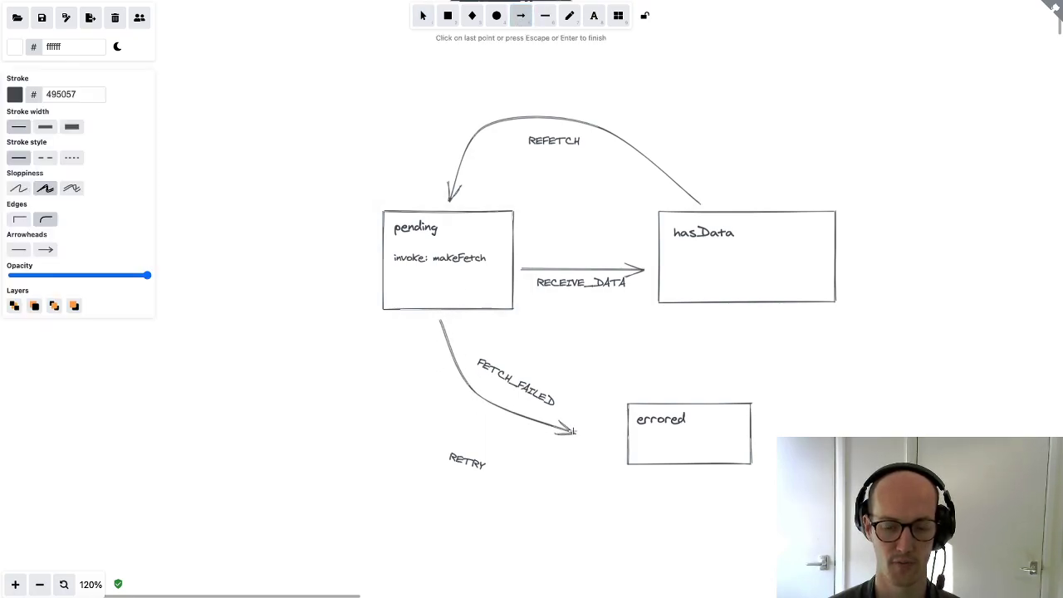
left_click(613, 435)
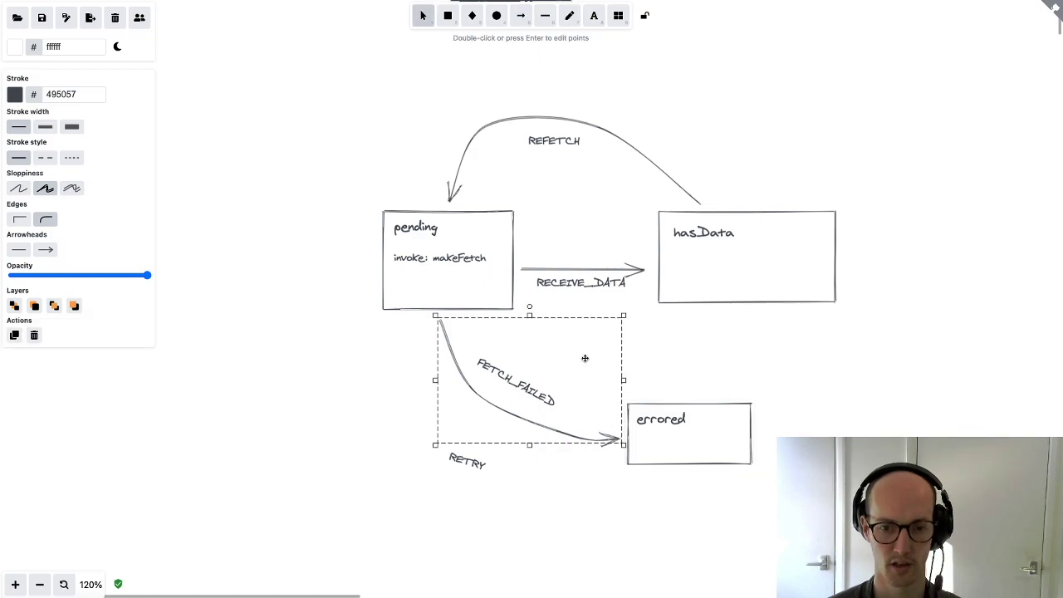
key("Escape")
Step: Nudge the "FETCH_FAILED" label slightly downward so it sits close above its arrow
left_click(517, 387)
left_click_drag(517, 387, 519, 394)
key("Escape")
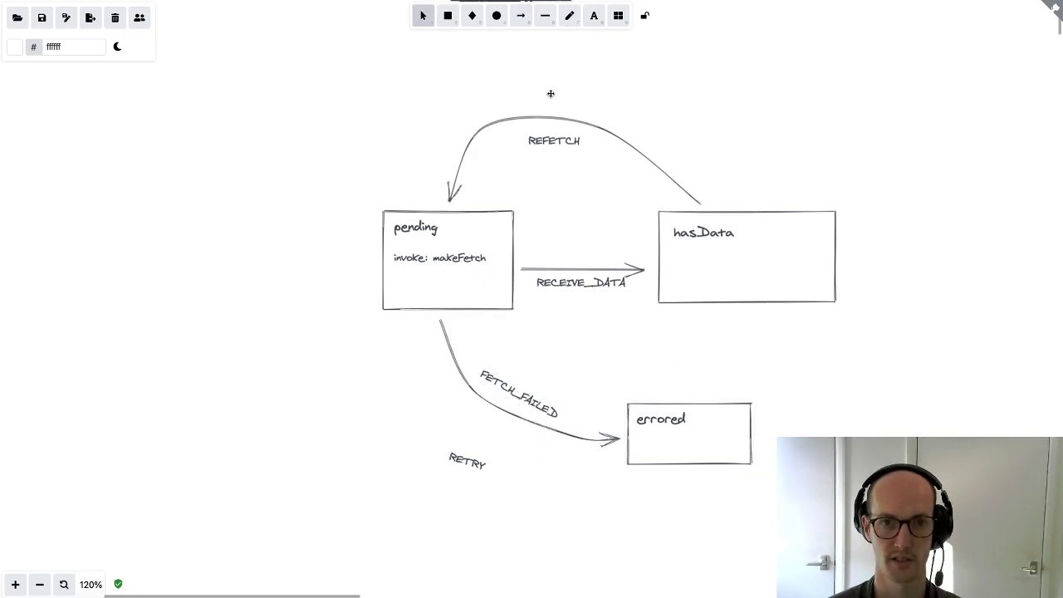
Step: Draw a curved arrow from beneath the errored box, passing under the "RETRY" label, up to the underside of the pending box
left_click(521, 16)
left_click(656, 475)
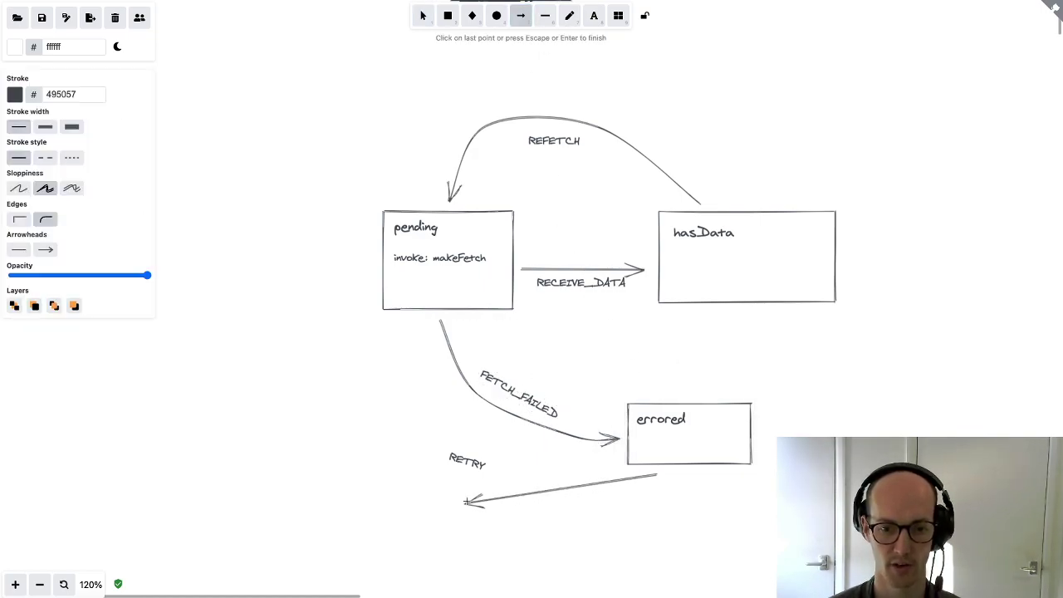
left_click(498, 485)
left_click(390, 462)
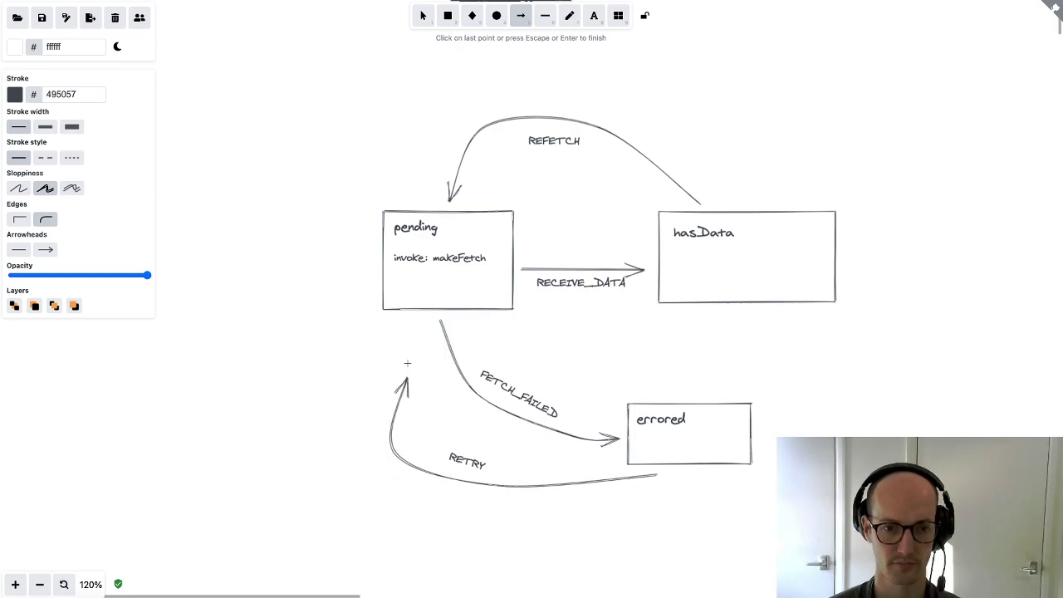
left_click(406, 324)
left_click(282, 294)
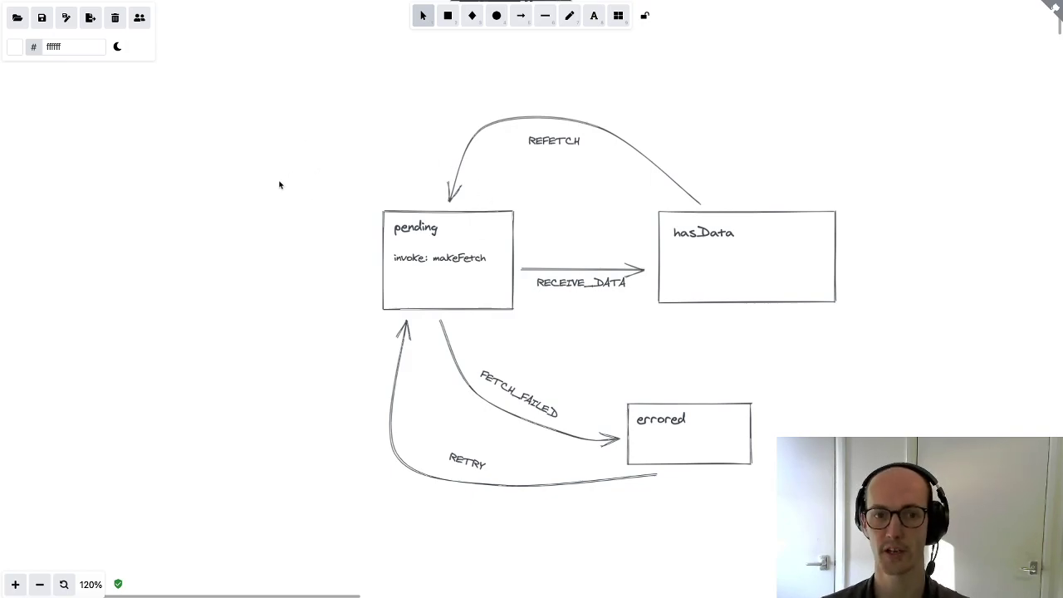
Step: Nudge the "invoke: makeFetch" text slightly upward and extend the RECEIVE_DATA arrow's tip a little closer to the hasData box
left_click(462, 257)
left_click(267, 247)
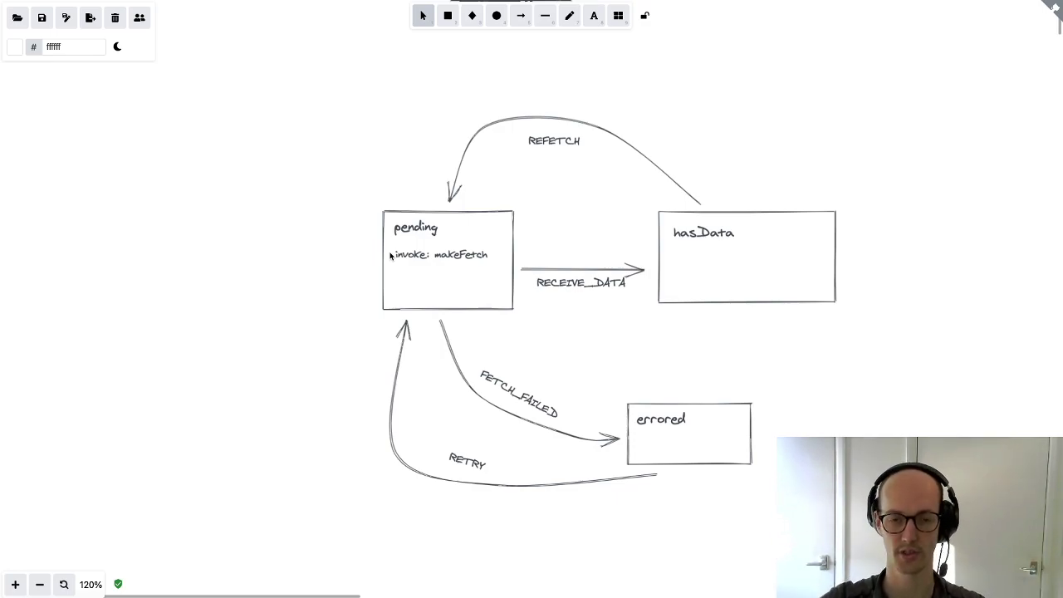
left_click(644, 272)
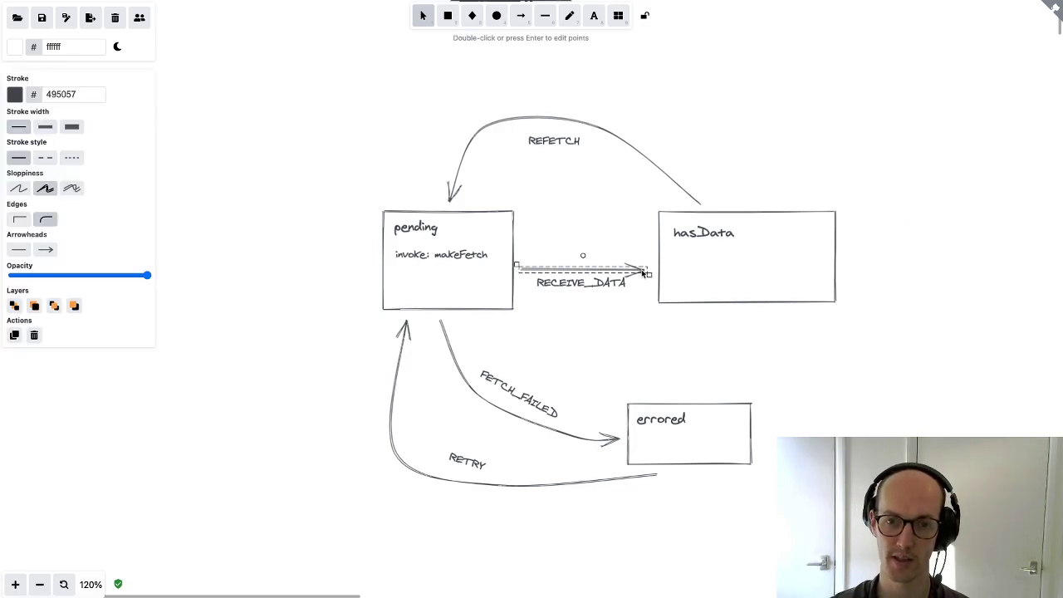
left_click(649, 275)
left_click(643, 270)
left_click_drag(648, 274, 649, 275)
left_click(786, 142)
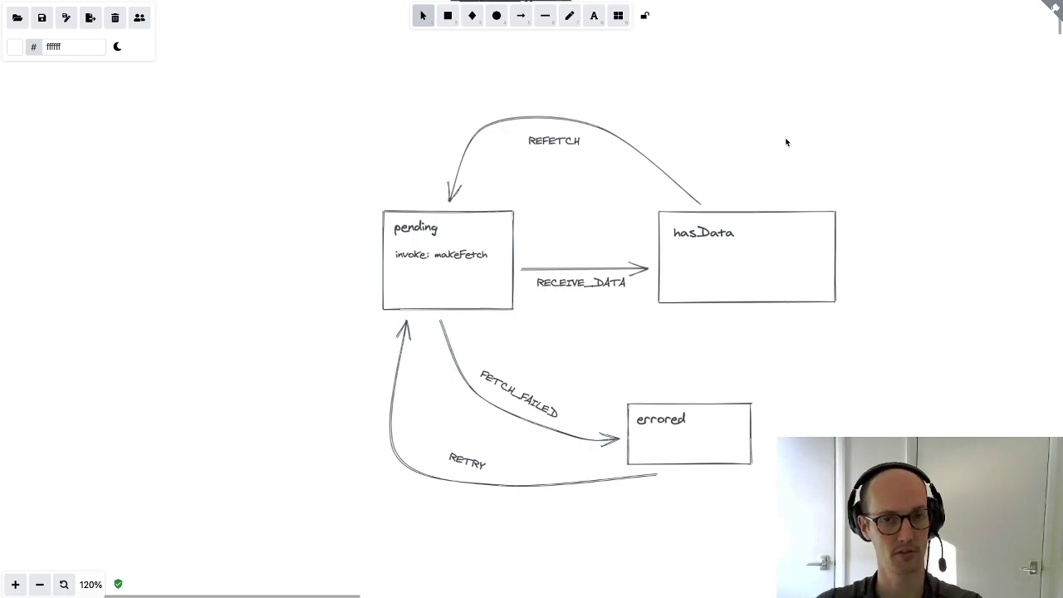
Step: Add the text "actions: saveData" directly beneath the "RECEIVE_DATA" label
scroll(772, 149, "right", 3)
scroll(772, 150, "up", 2)
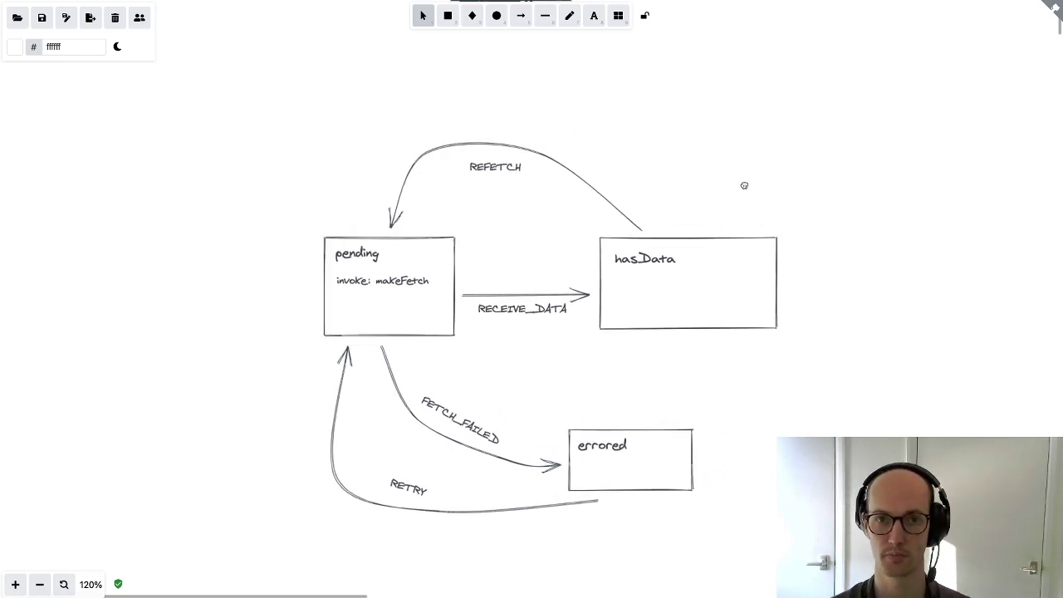
scroll(714, 234, "left", 2)
scroll(714, 234, "down", 1)
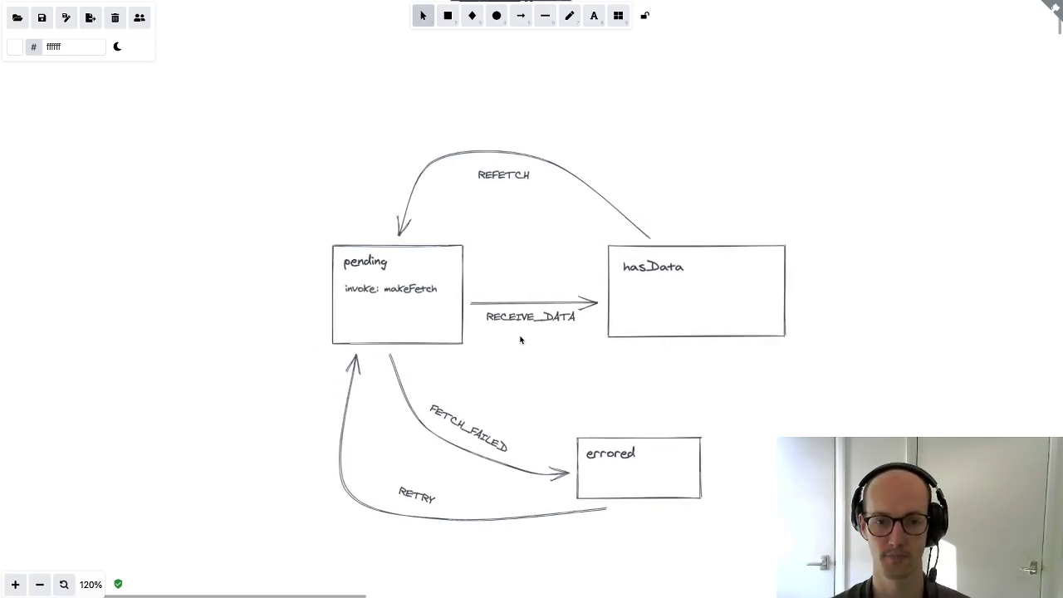
key("t")
left_click(488, 336)
type("actions: ")
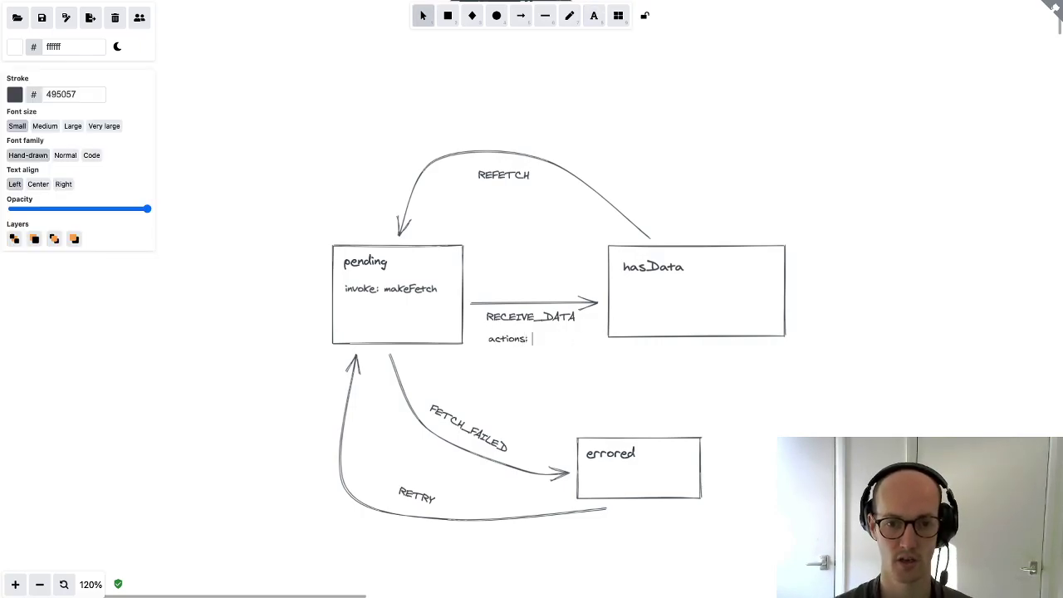
type("saveData")
left_click(577, 399)
left_click(548, 341)
left_click_drag(545, 335, 547, 337)
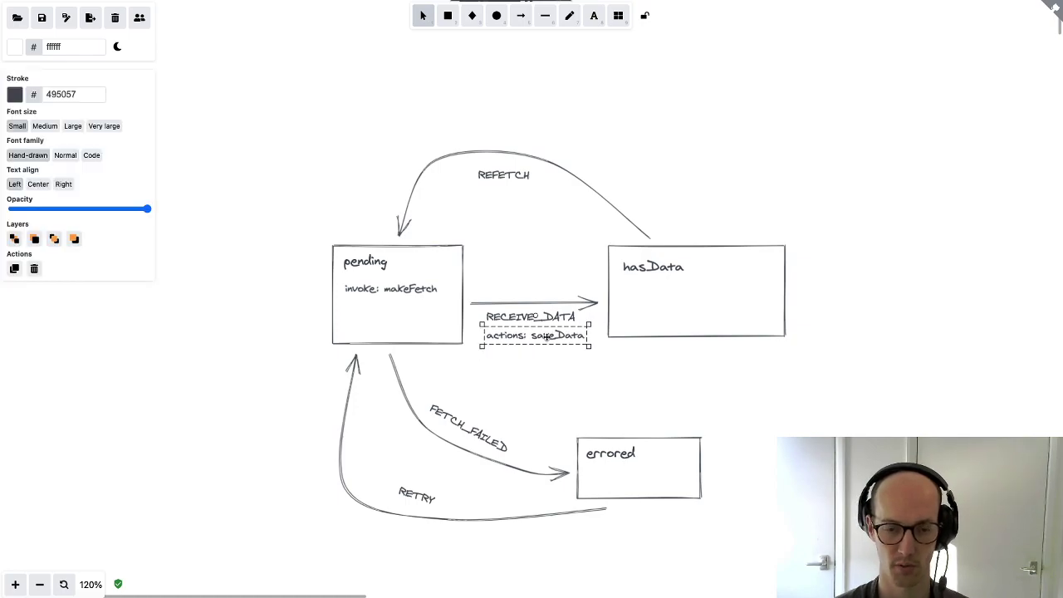
left_click(524, 378)
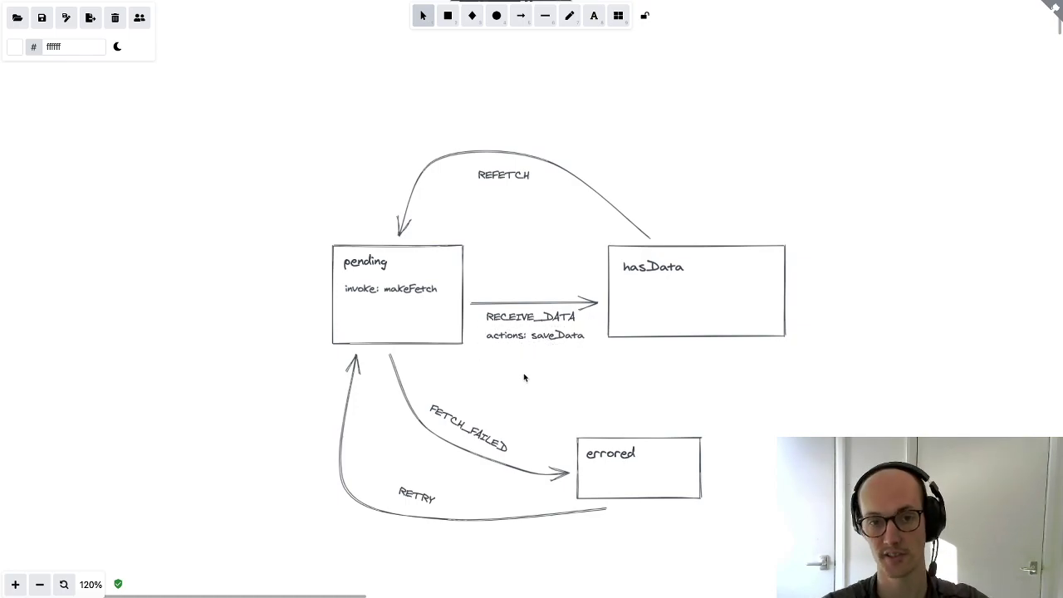
Step: Shift the "RECEIVE_DATA" label slightly left and bring the "actions: saveData" text closer beneath it
left_click(516, 309)
left_click_drag(523, 317, 519, 316)
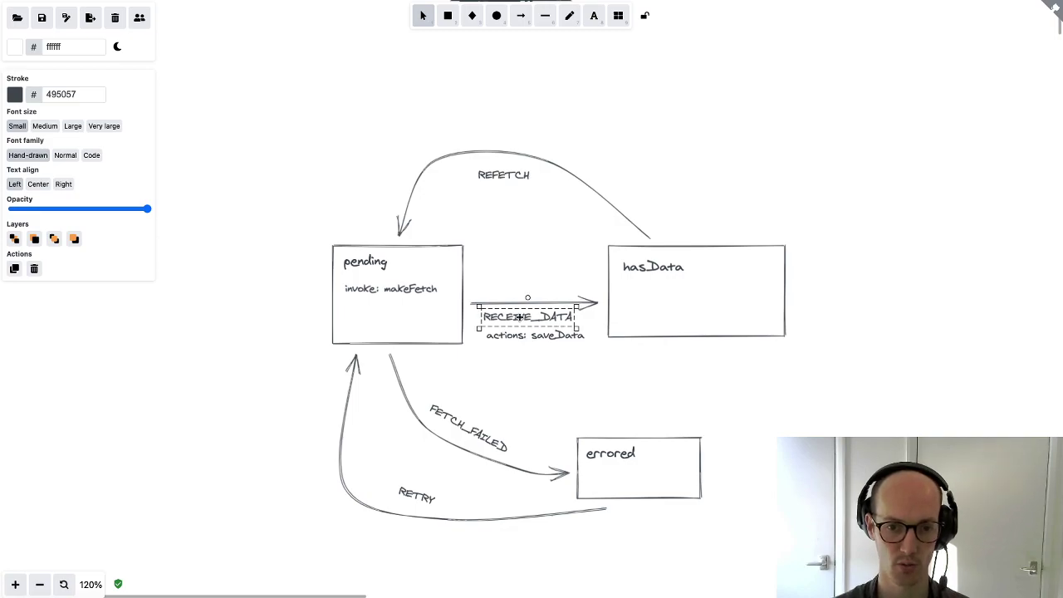
left_click(526, 334)
left_click(528, 353)
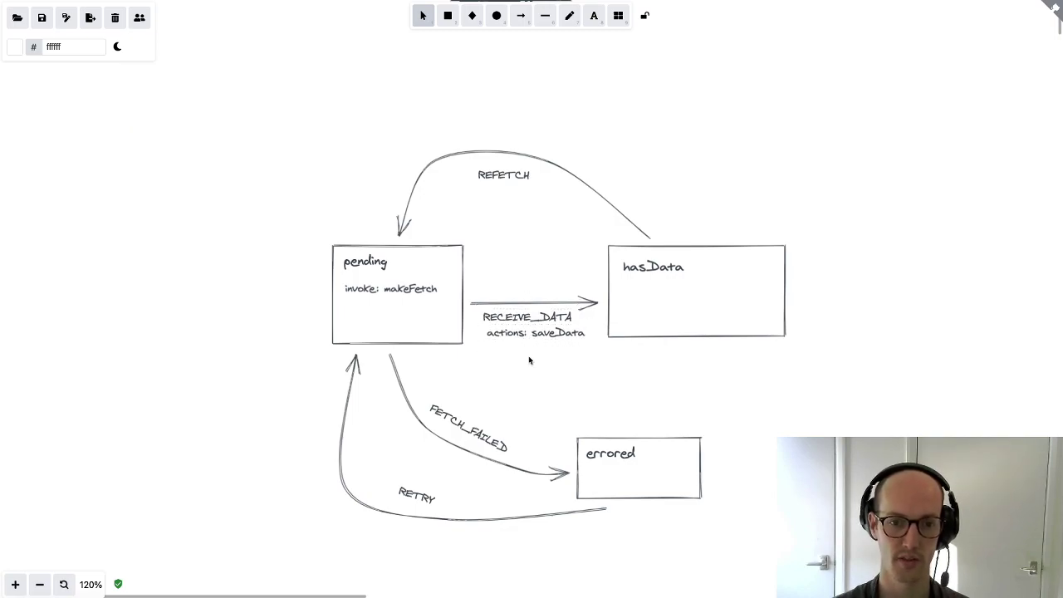
Step: Move the "FETCH_FAILED" and "RETRY" labels to the undersides of their respective arrows
left_click_drag(569, 408, 546, 330)
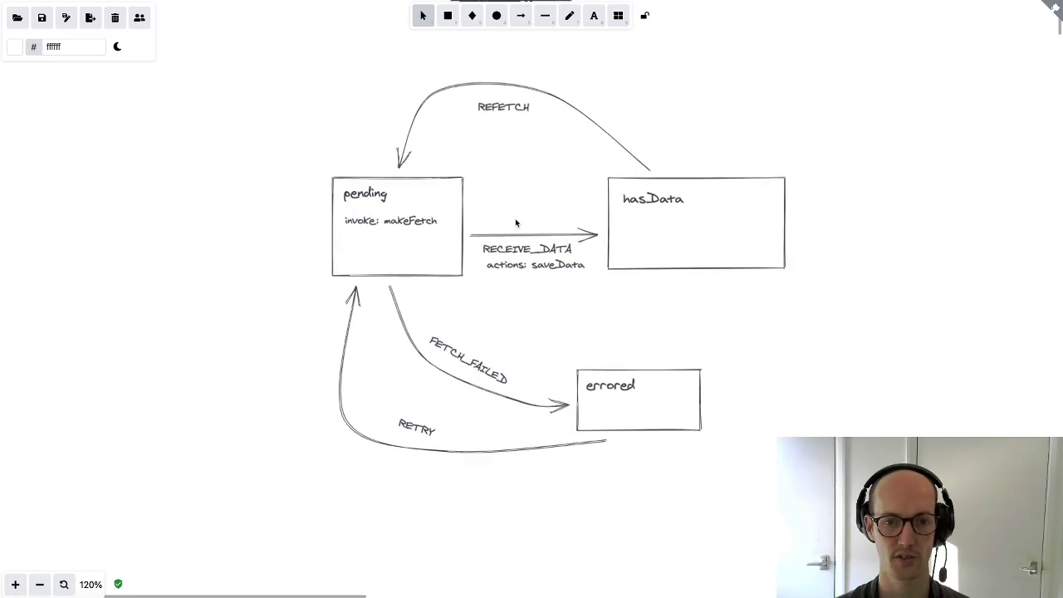
left_click_drag(464, 340, 441, 363)
left_click(549, 332)
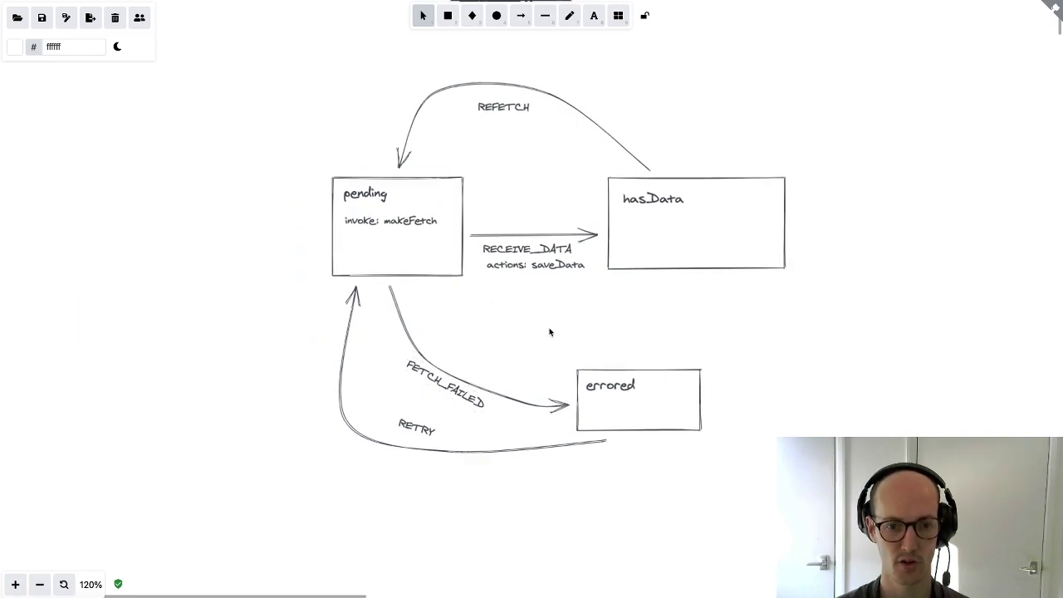
left_click_drag(436, 428, 394, 456)
left_click(442, 406)
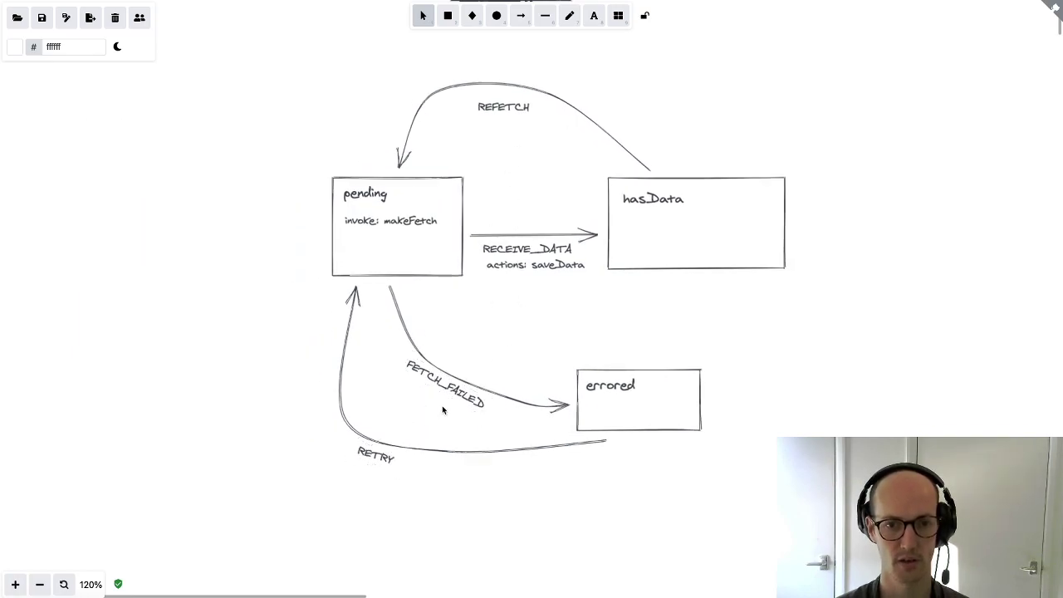
Step: Add a second line reading "actions: saveErrorMessage" to the "FETCH_FAILED" label
left_click(515, 263)
double_click(438, 378)
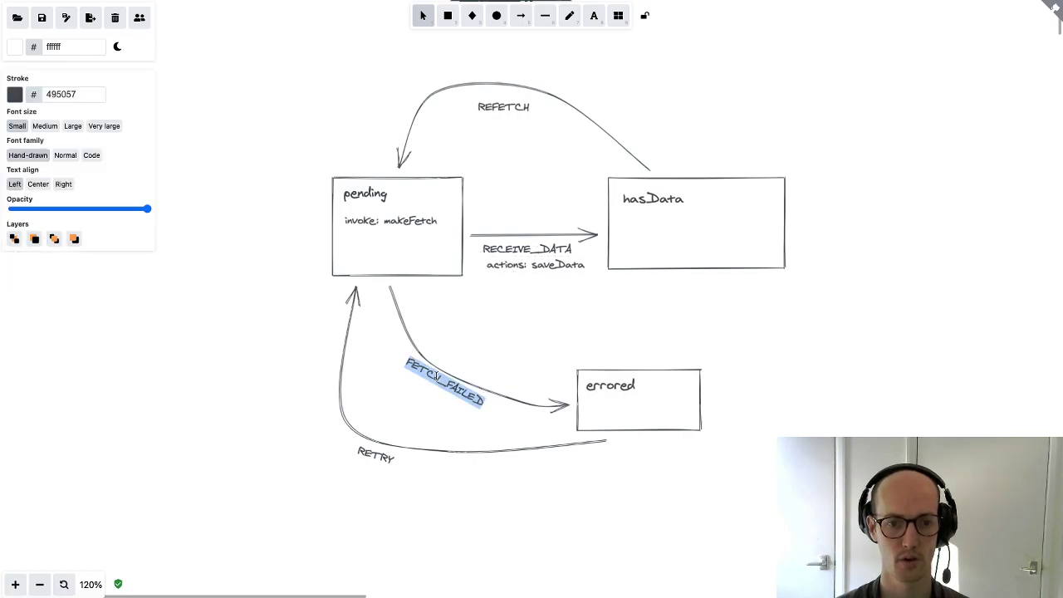
left_click(400, 373)
type("actions:")
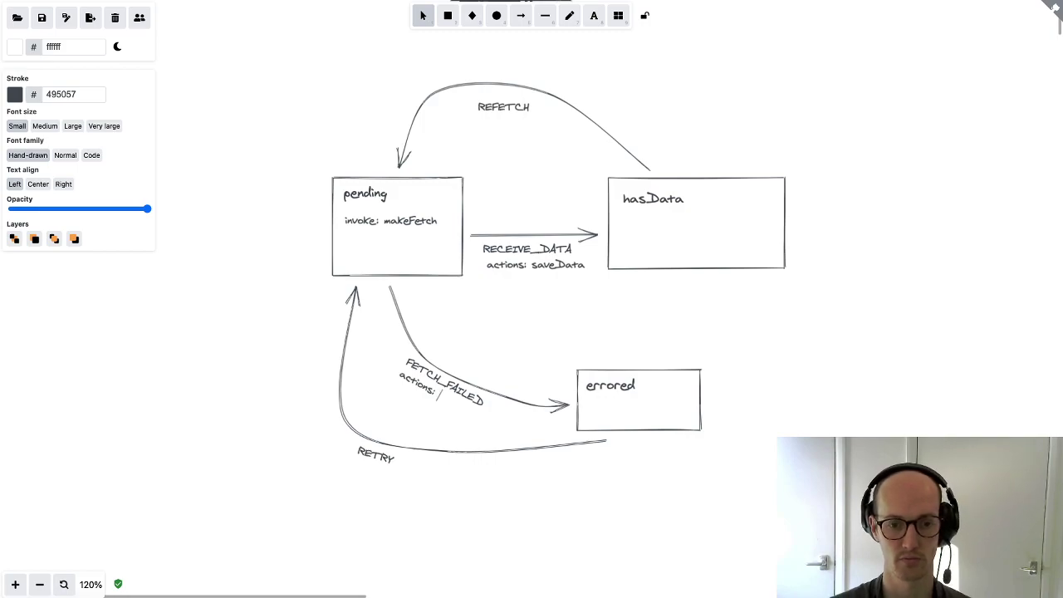
type(" save")
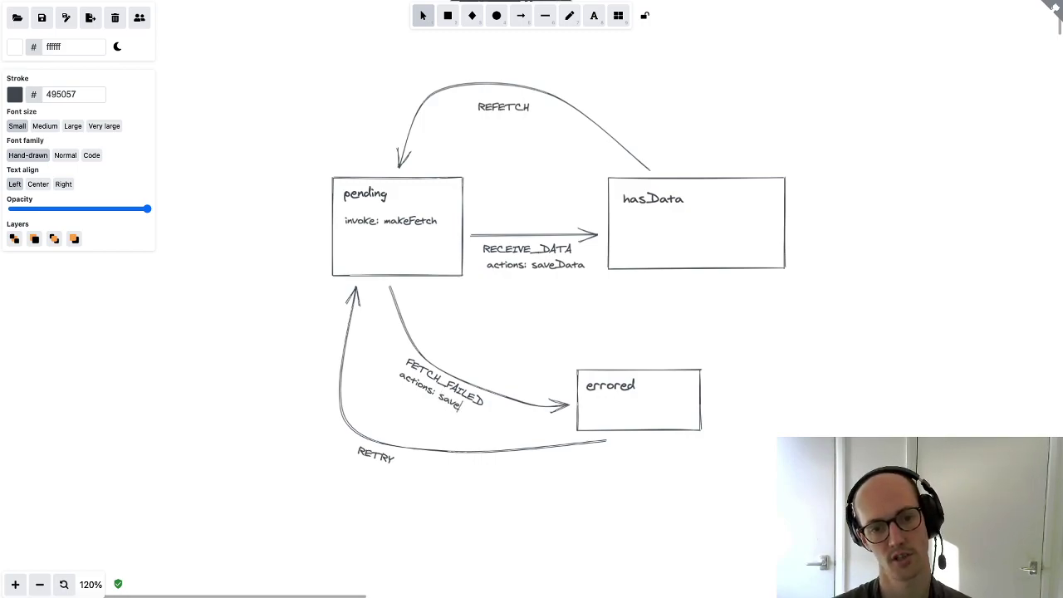
type("ErrorMessage")
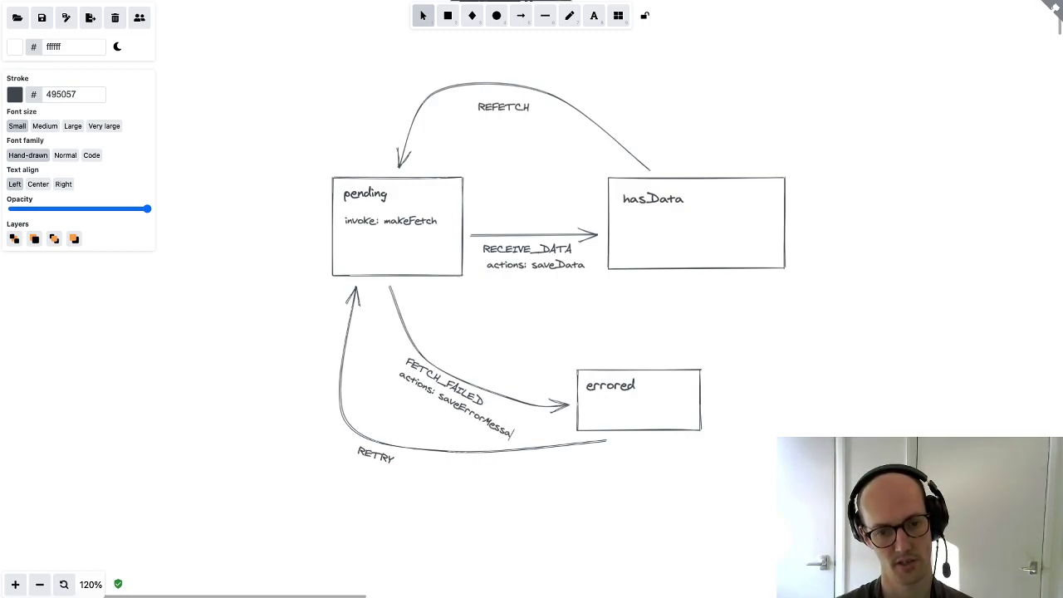
left_click(656, 345)
Step: Move the two-line FETCH_FAILED label up and left so it sits between its arrow and the RETRY arrow
left_click_drag(469, 393, 444, 377)
left_click(492, 340)
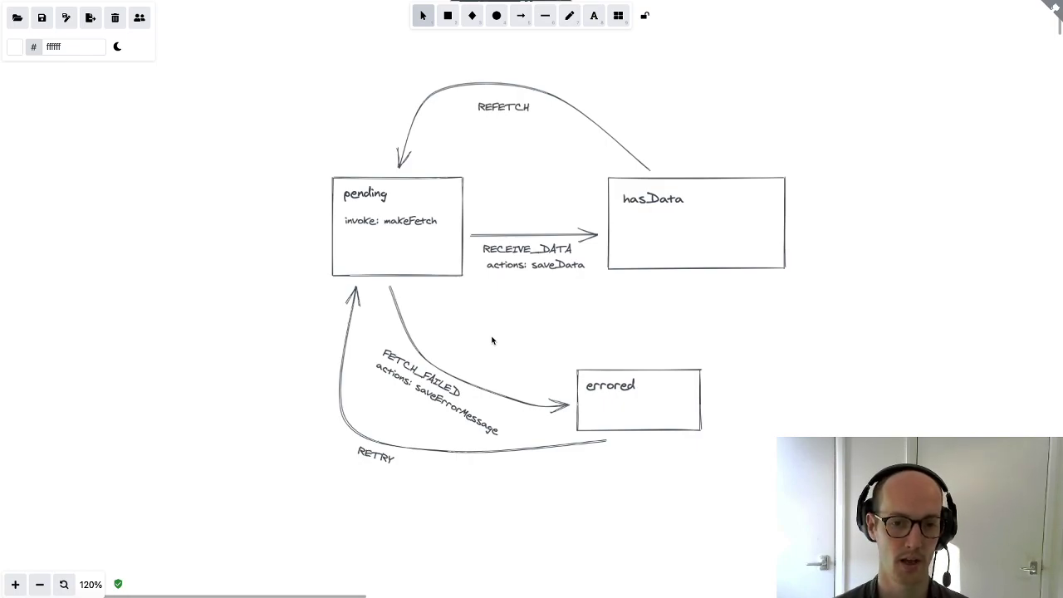
left_click(443, 397)
left_click_drag(434, 391, 431, 388)
left_click(503, 366)
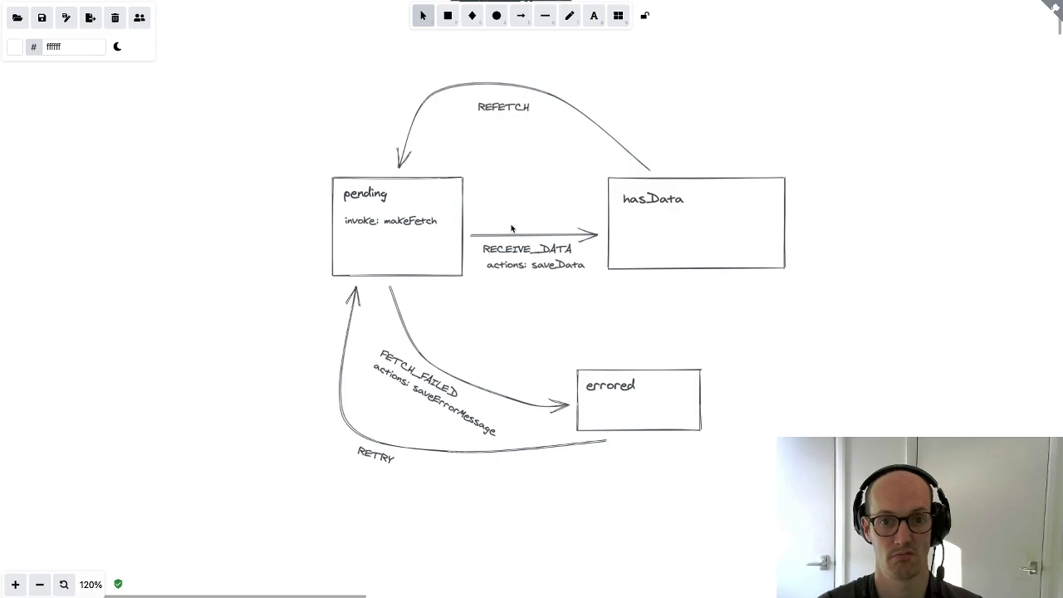
Step: Add a second line reading "actions: clearErrorMessage" to the "RETRY" label and shift the label slightly left beneath its arrow
left_click_drag(364, 447, 354, 444)
left_click(384, 413)
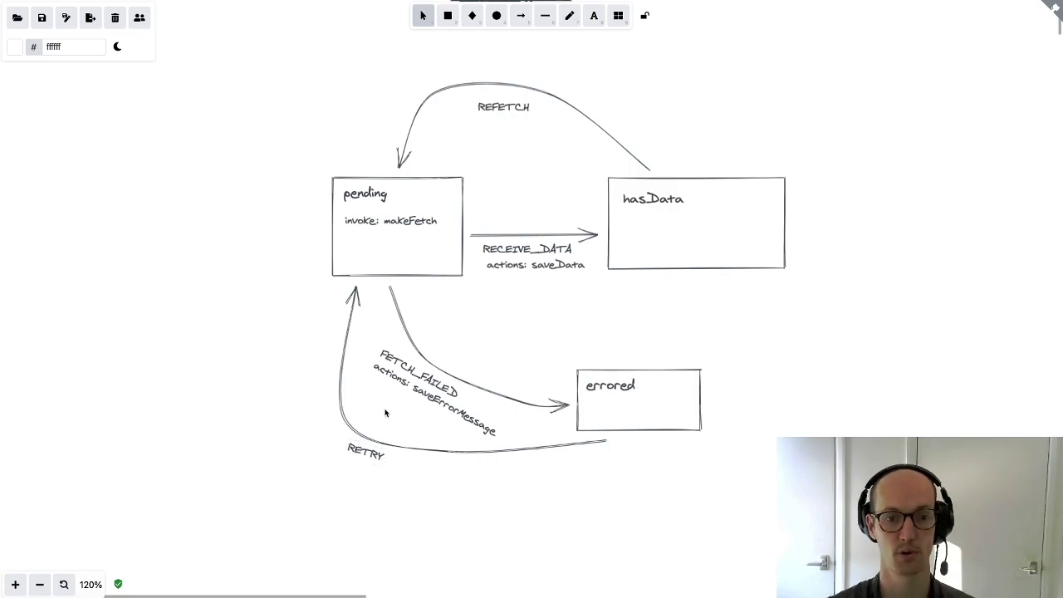
double_click(366, 453)
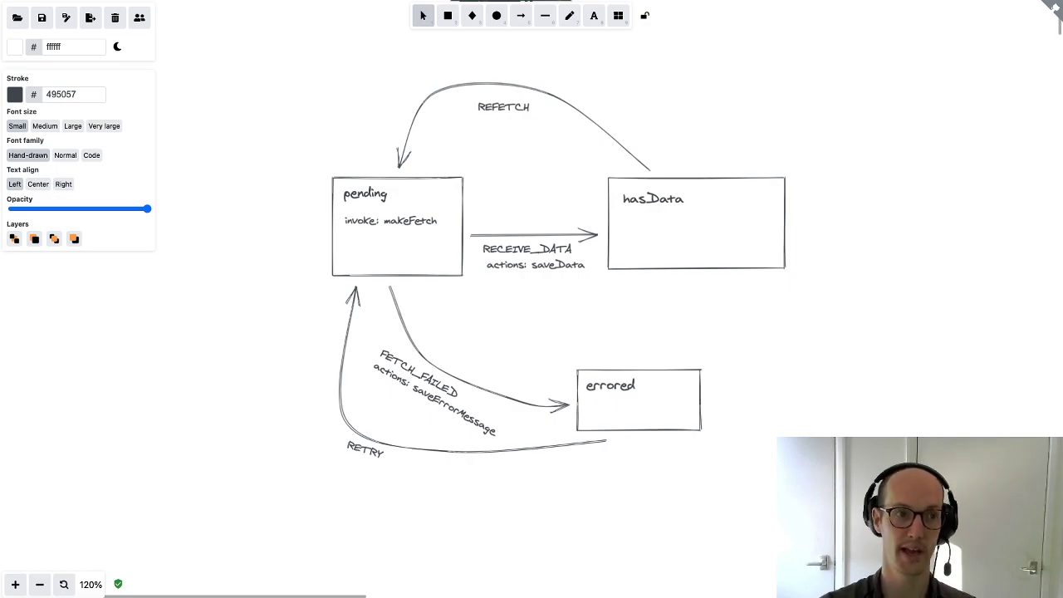
key("Return")
type("ac")
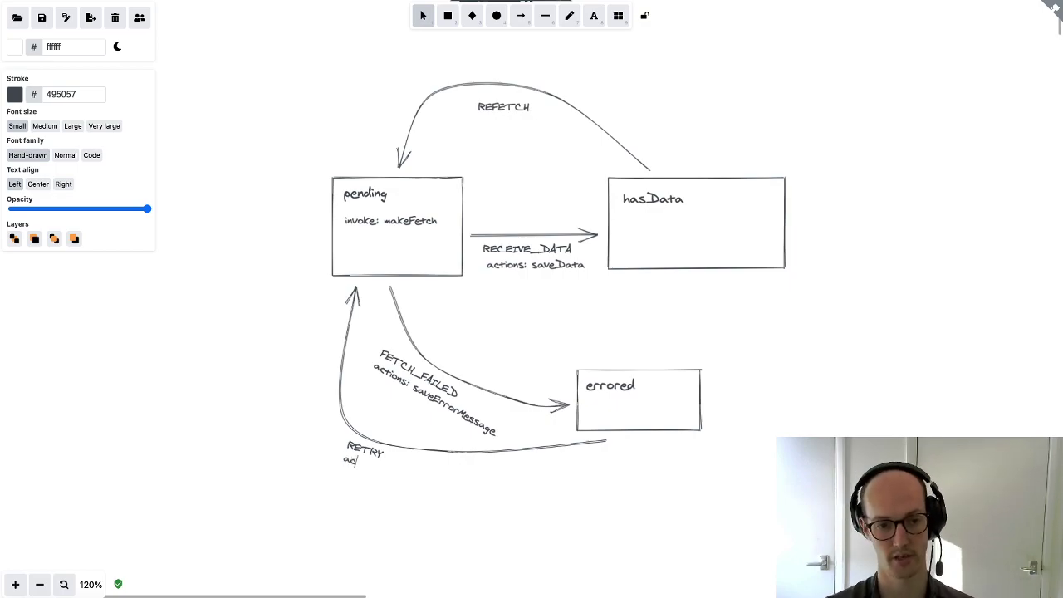
type("tions: cle")
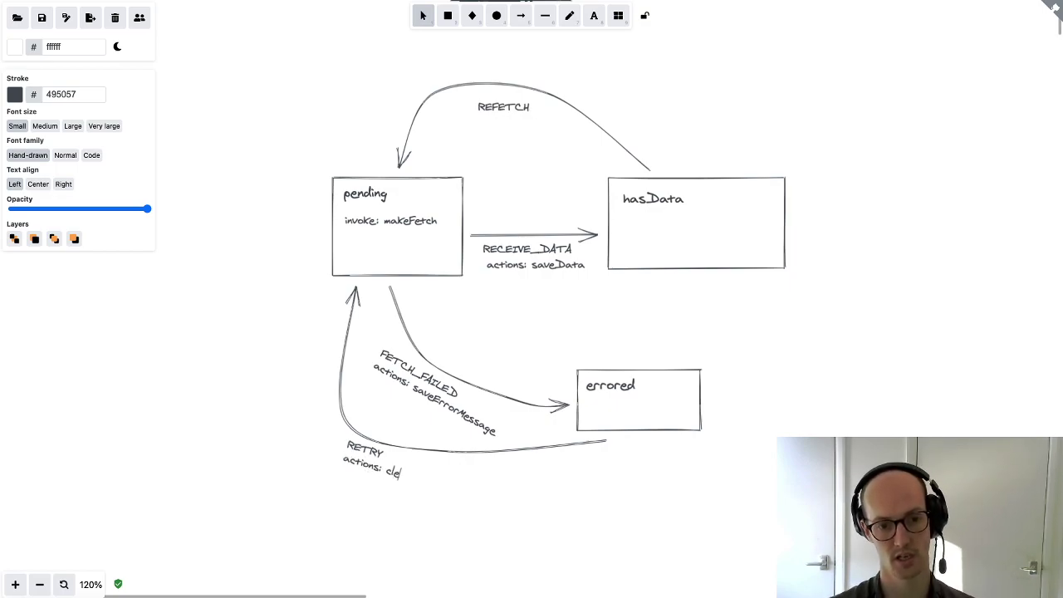
type("arErrorMessage")
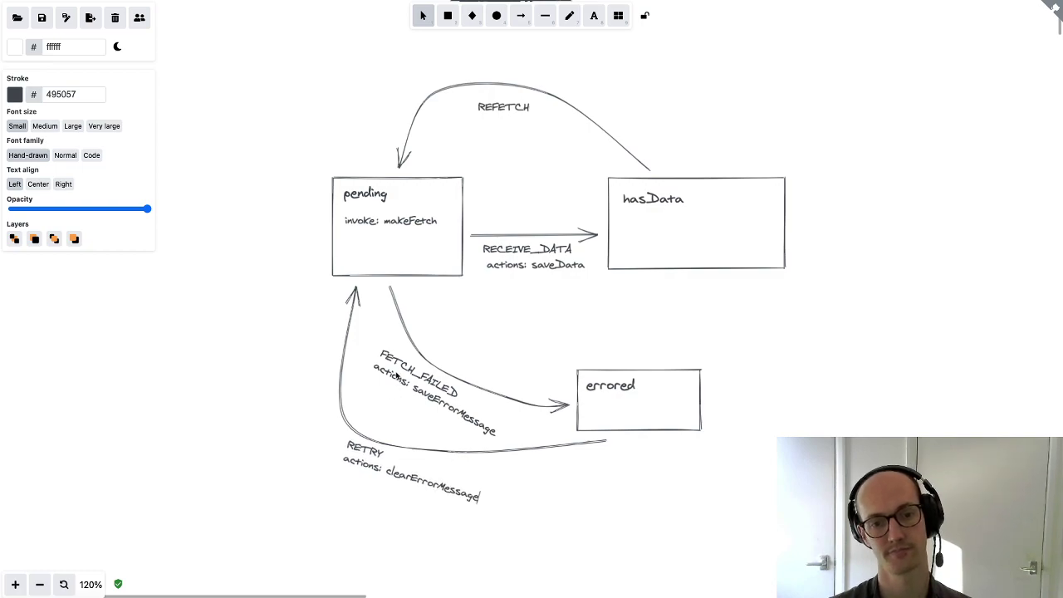
left_click(521, 312)
left_click_drag(375, 458, 366, 455)
left_click(584, 338)
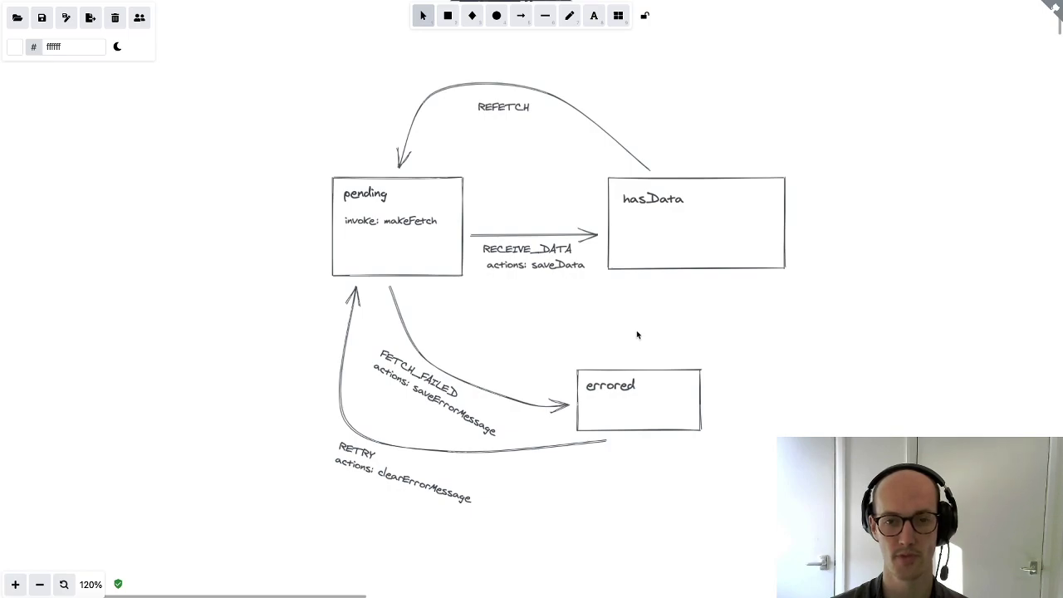
Step: Nudge the "REFETCH" label up and left, closer beneath the peak of its arrow
scroll(636, 335, "up", 3)
left_click_drag(463, 219, 455, 213)
left_click(564, 183)
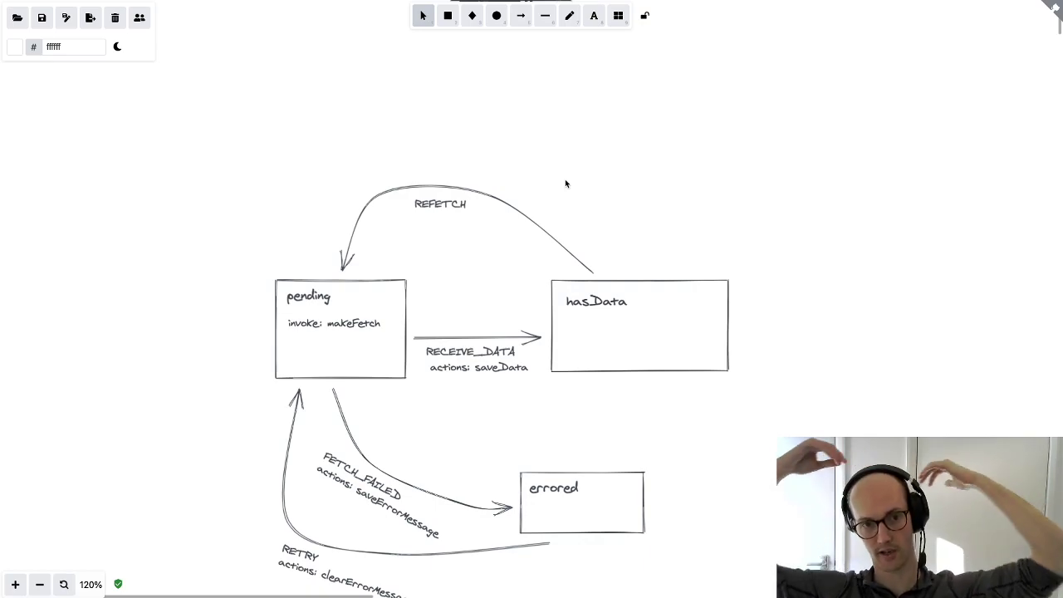
Step: Draw a second curved arrow from the top of the hasData box to the top of the pending box, arching over the REFETCH arrow
scroll(647, 241, "up", 2)
scroll(648, 240, "left", 3)
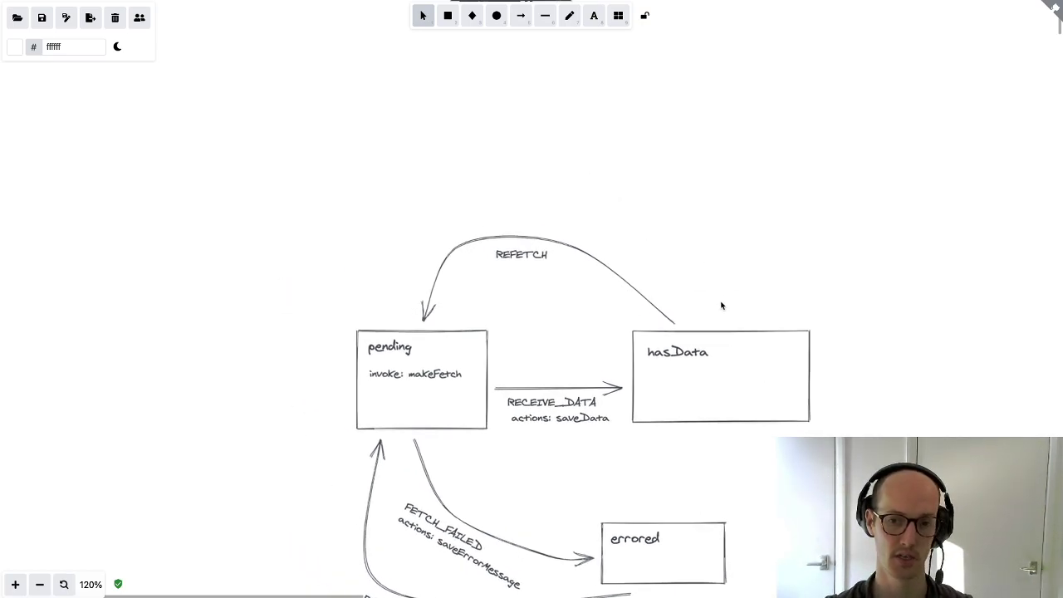
left_click(519, 16)
left_click(705, 323)
left_click(593, 161)
left_click(401, 151)
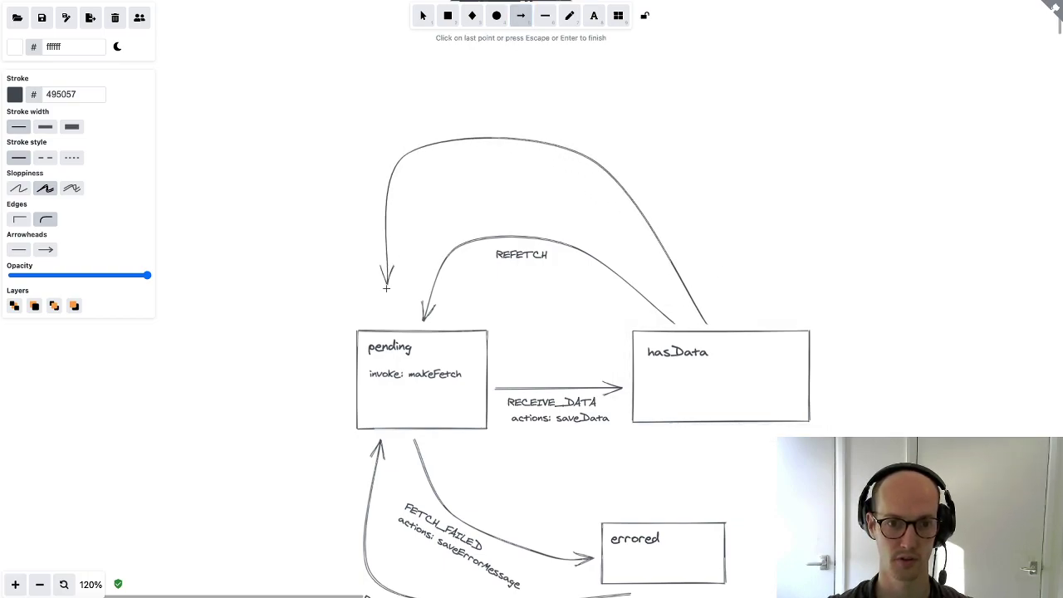
left_click(387, 314)
left_click(324, 198)
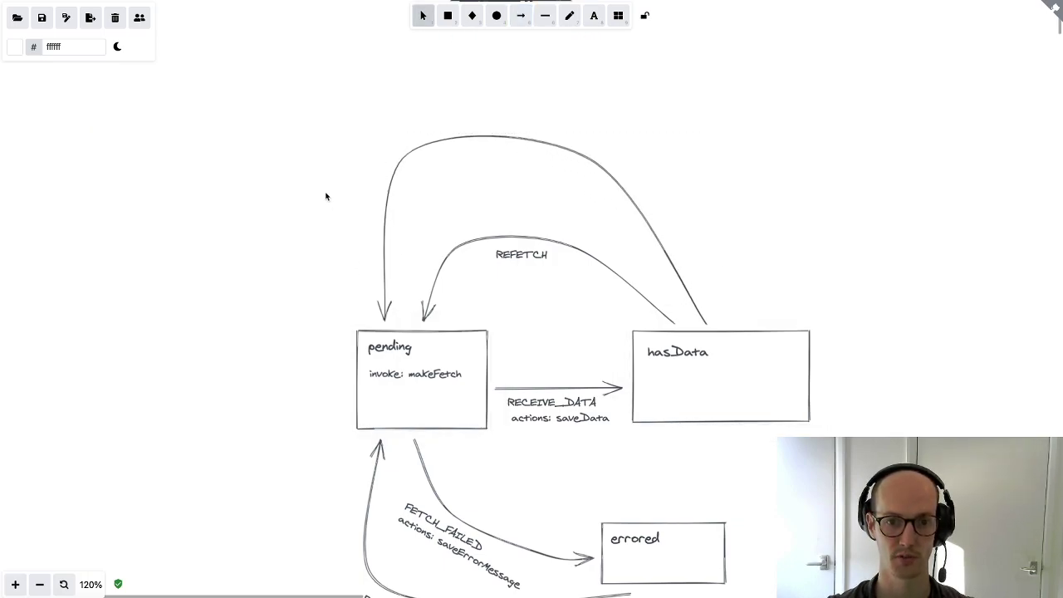
Step: Duplicate the "REFETCH" label and place the copy just beneath the peak of the outer arrow
left_click(539, 257)
left_click_drag(539, 257, 507, 155)
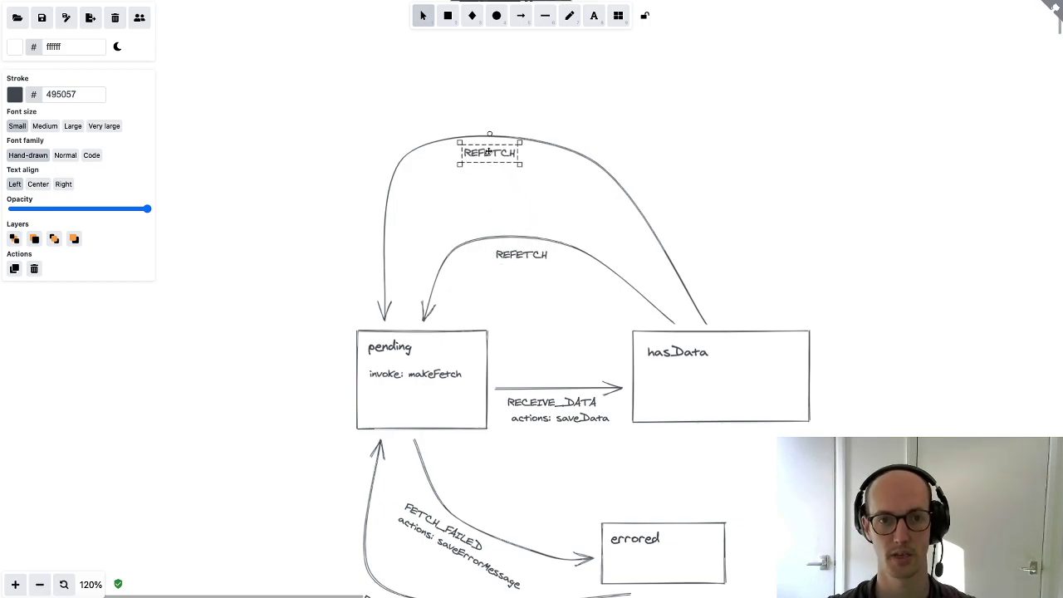
left_click(534, 88)
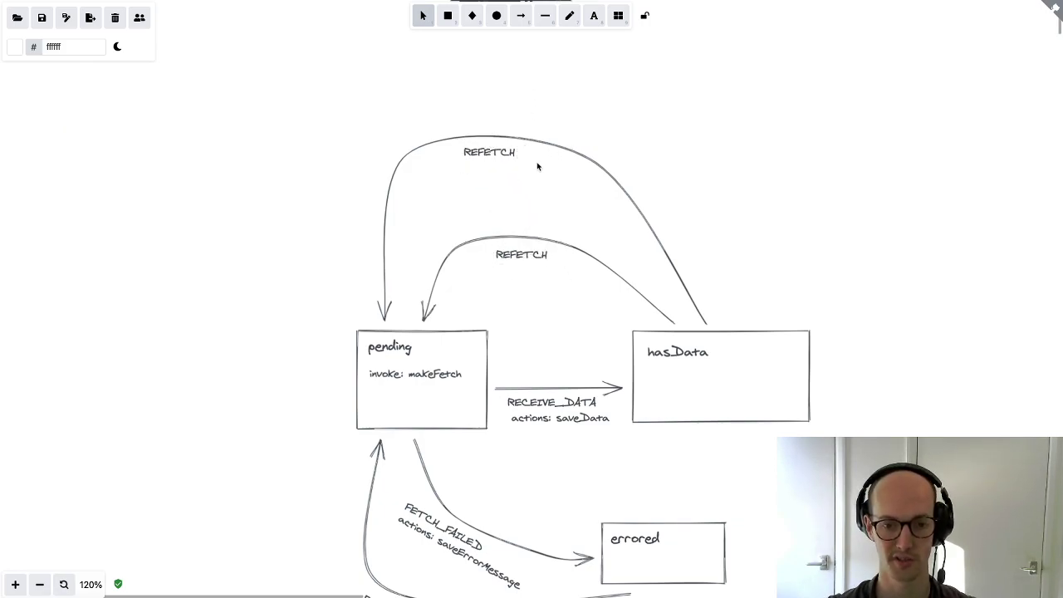
Step: Extend the copied label's text to "REFETCH_AND_CLEAR_CACHE"
double_click(477, 150)
left_click(515, 150)
type("_AND_CLEAR")
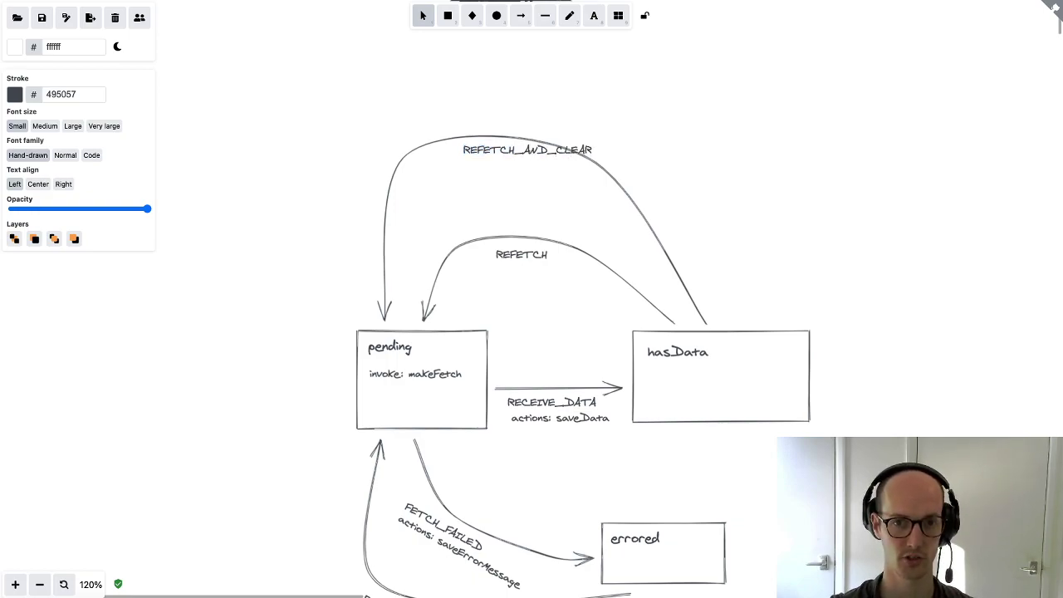
type("_CACHE")
left_click(706, 83)
Step: Move the "REFETCH_AND_CLEAR_CACHE" label above the outer arrow and tilt it slightly upward to the right
left_click(552, 156)
left_click_drag(552, 155, 570, 80)
left_click(664, 155)
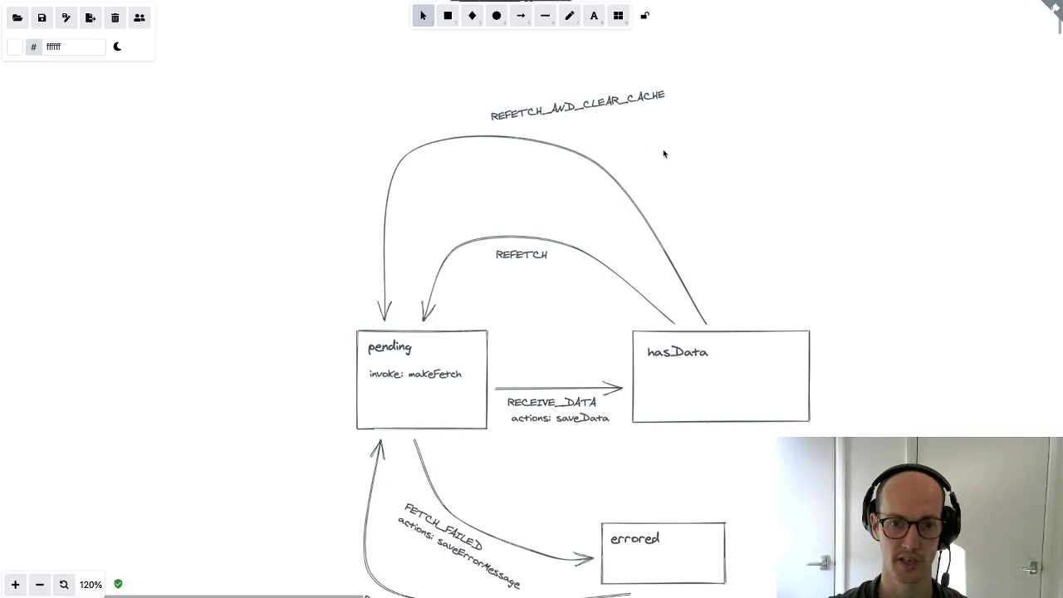
Step: Add a second line reading "actions: clearSavedData" to the "REFETCH_AND_CLEAR_CACHE" label
left_click(575, 115)
double_click(575, 114)
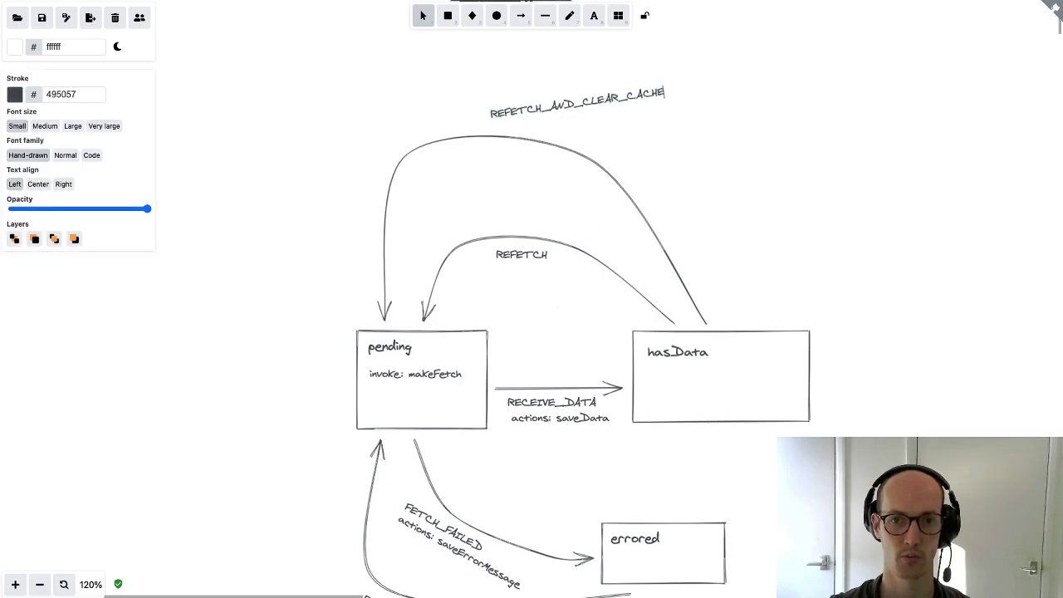
key("BackSpace")
key("BackSpace")
type("ac")
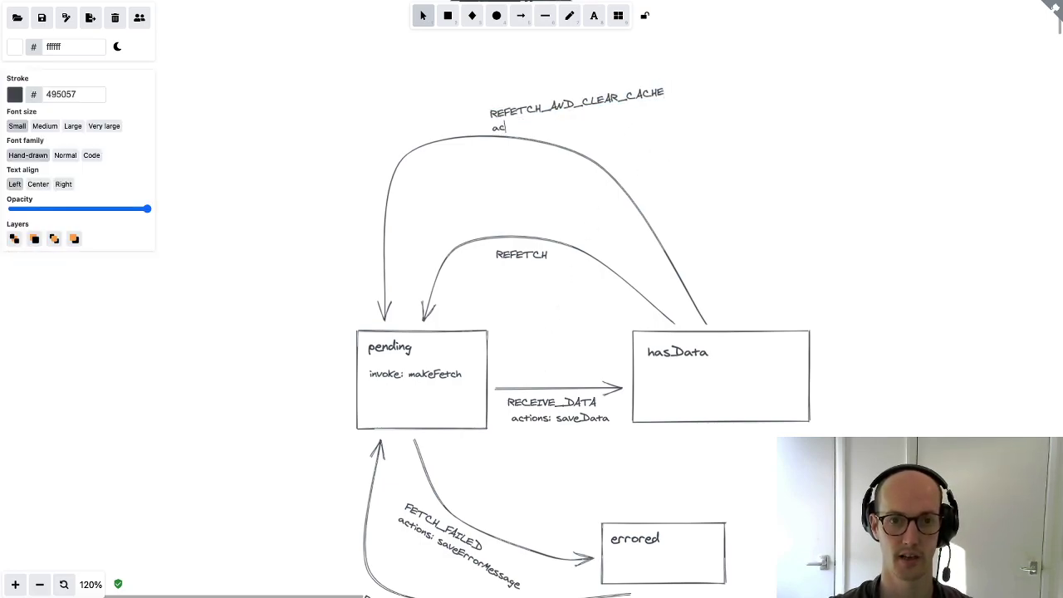
type("tions: clearSavedData")
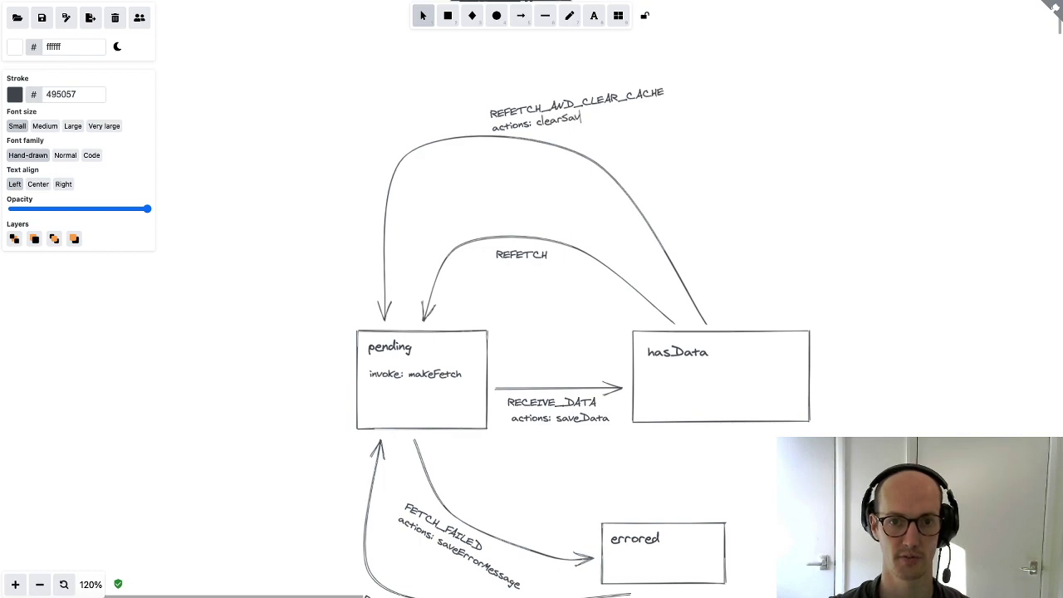
left_click(696, 157)
Step: Nudge the two-line REFETCH_AND_CLEAR_CACHE label slightly up, clear of the outer arrow
left_click(577, 113)
left_click(754, 166)
scroll(671, 195, "right", 2)
scroll(671, 194, "up", 1)
left_click(509, 174)
left_click_drag(509, 174, 511, 170)
left_click(508, 180)
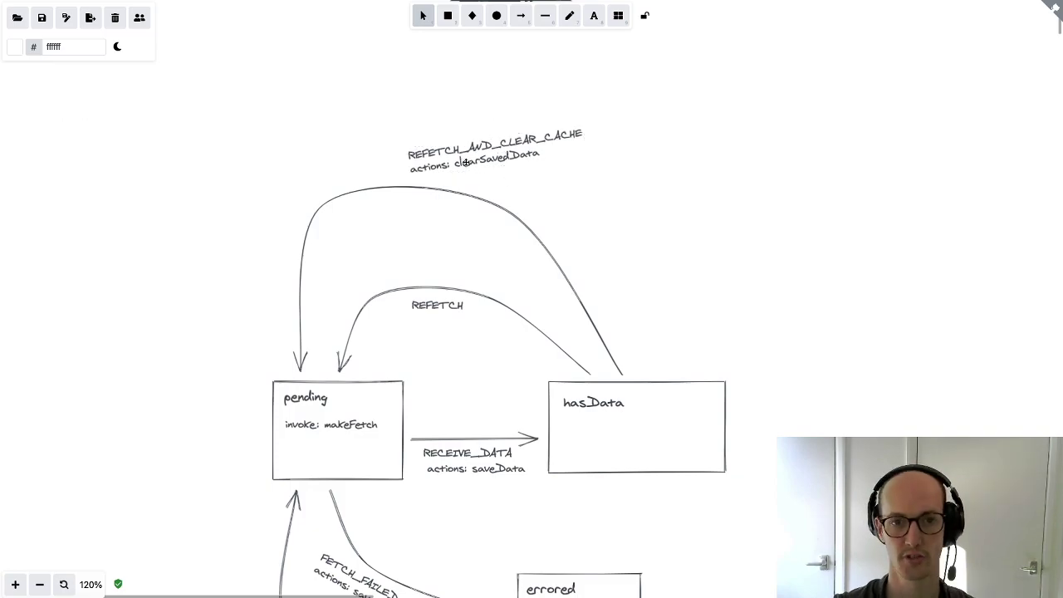
left_click_drag(452, 364, 536, 266)
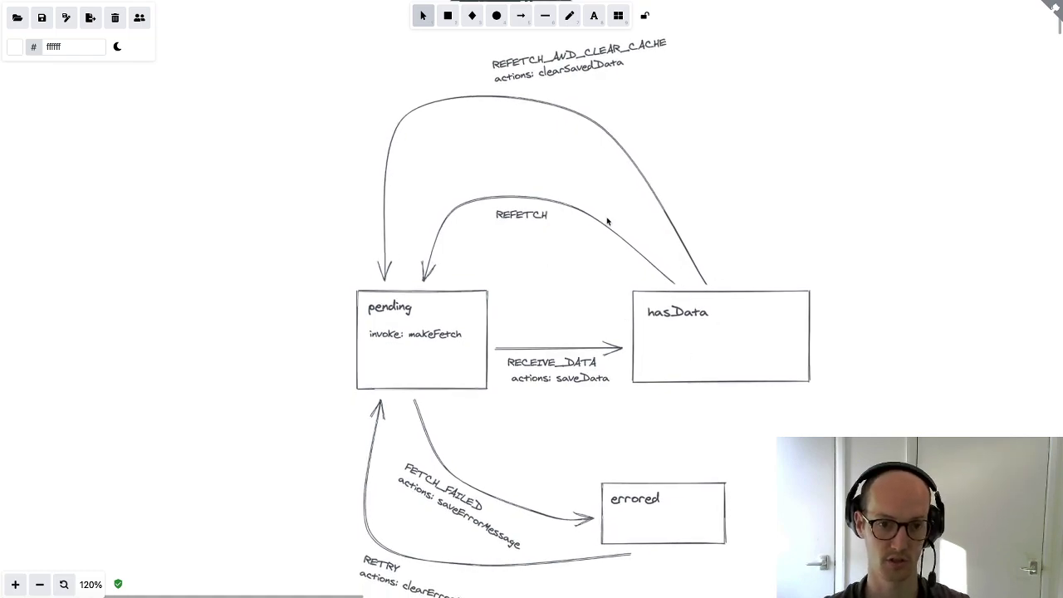
scroll(626, 378, "down", 3)
scroll(590, 323, "right", 4)
left_click_drag(590, 323, 686, 434)
scroll(246, 359, "left", 5)
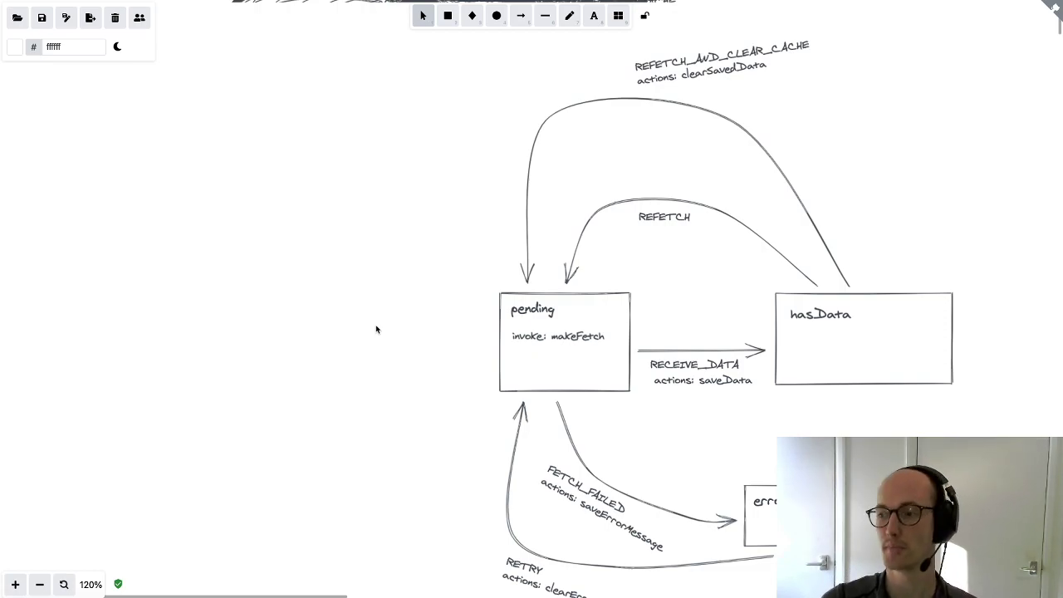
Step: Draw a small diamond centred on the top-right corner of the pending box
scroll(376, 330, "right", 3)
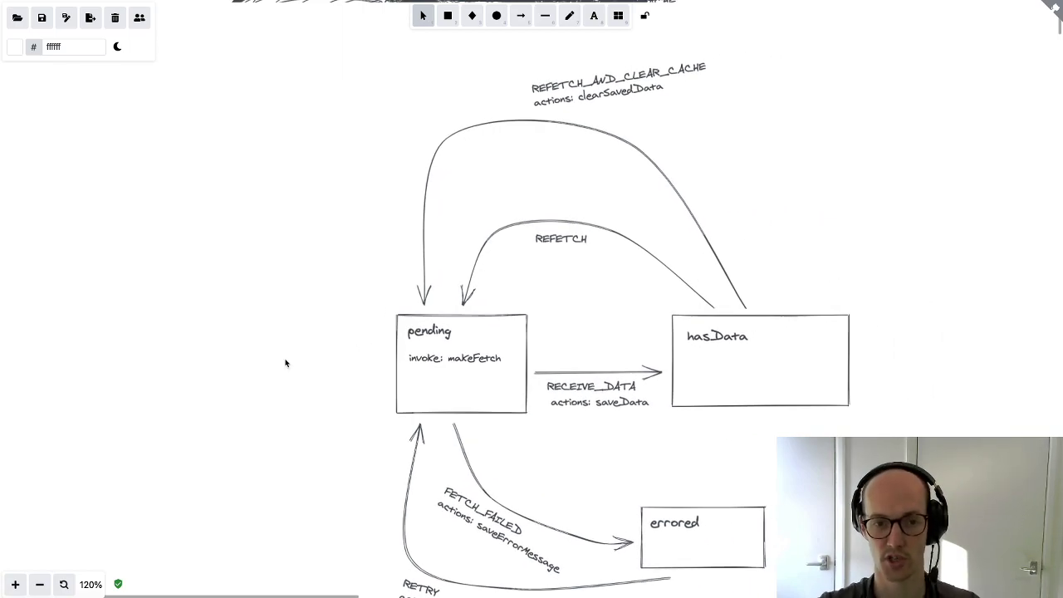
left_click(472, 16)
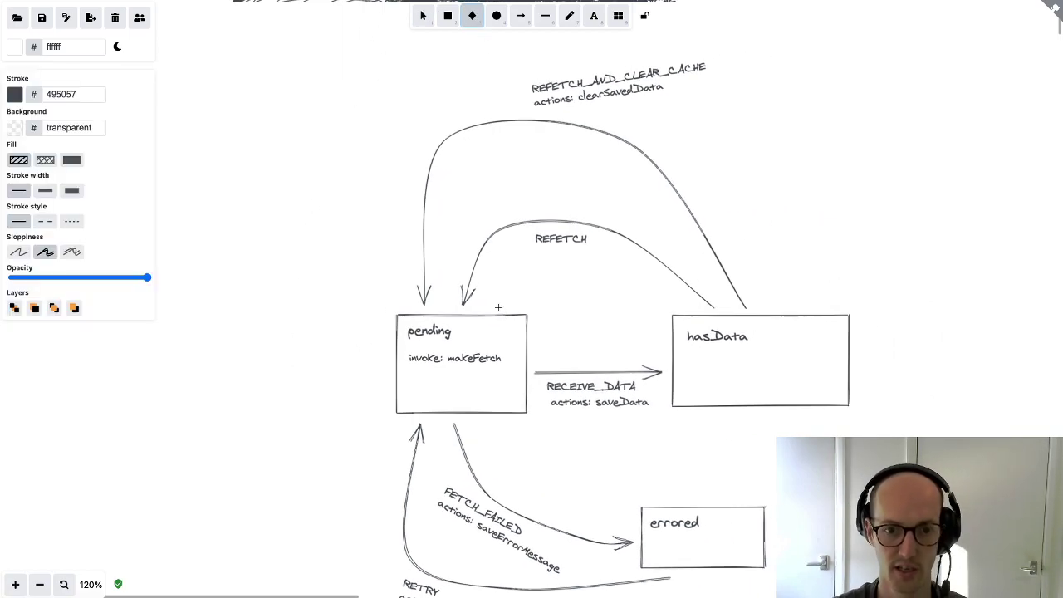
left_click_drag(515, 306, 536, 325)
left_click(594, 312)
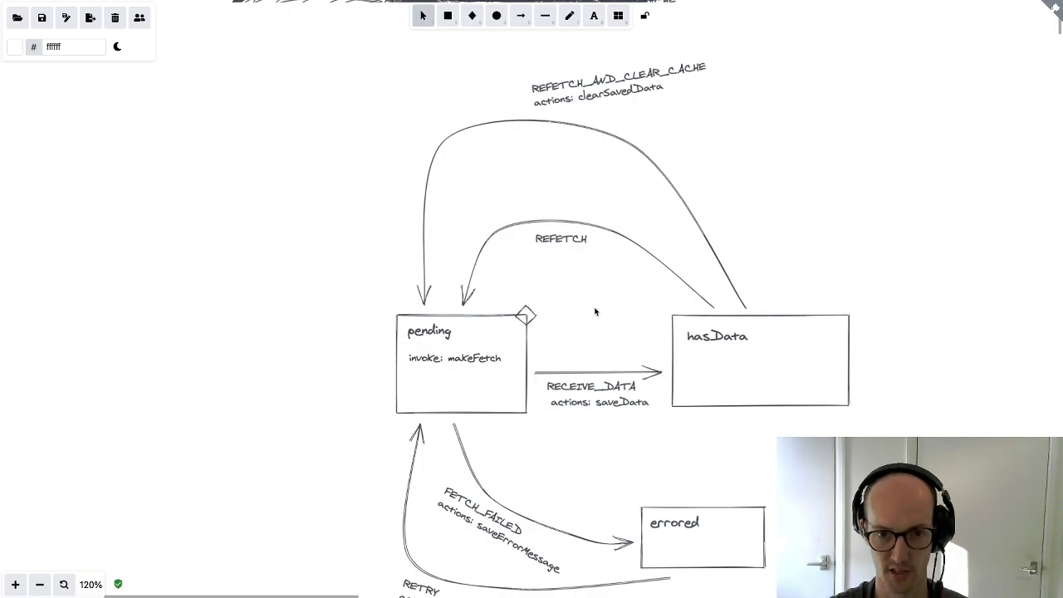
scroll(596, 311, "down", 1)
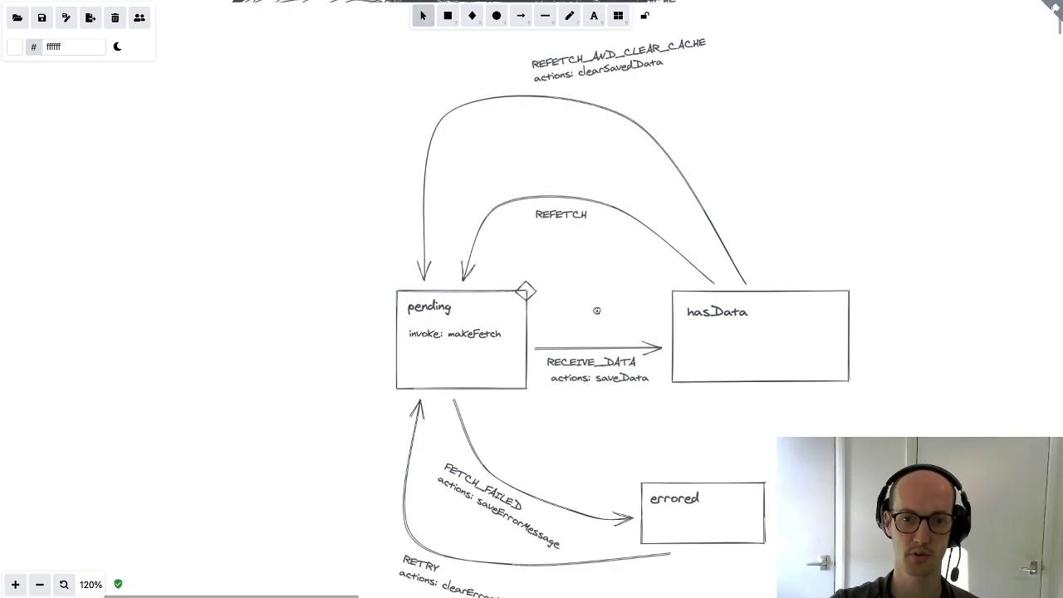
scroll(595, 285, "down", 2, "ctrl")
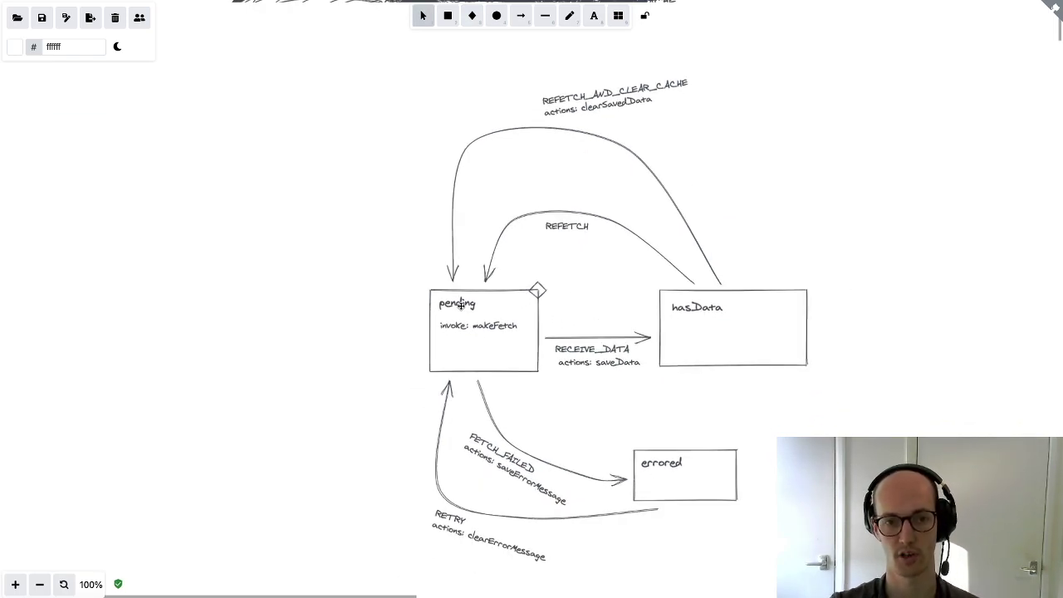